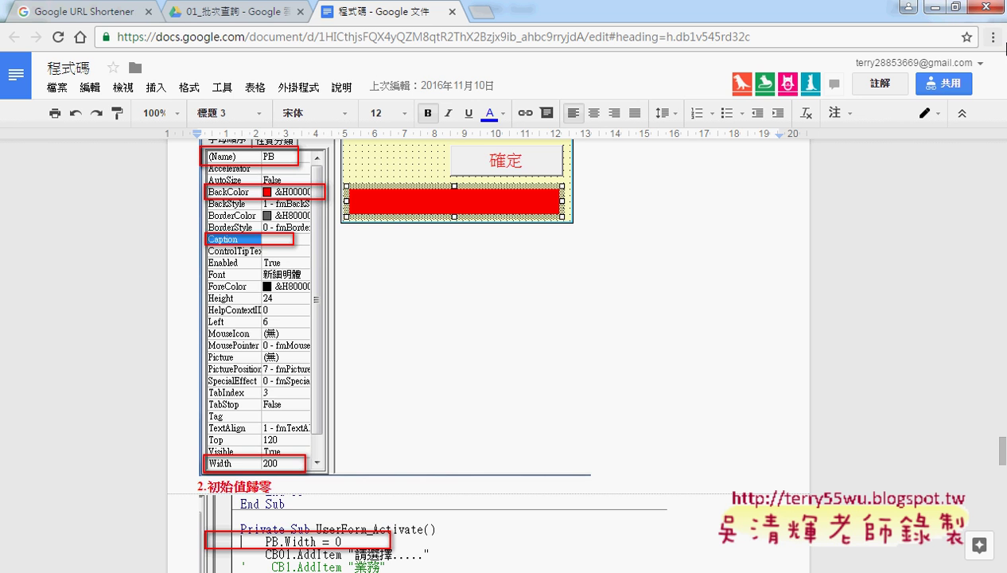
Bring Excel forward, move the 快速分類 form up-left, and try its combo box list
scroll(674, 280, "up", 3)
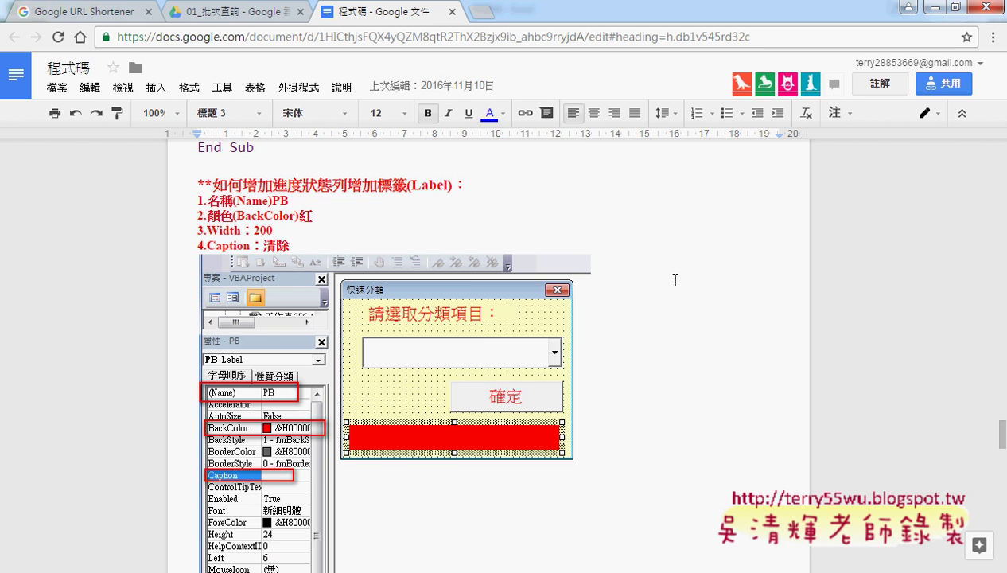
scroll(674, 280, "down", 2)
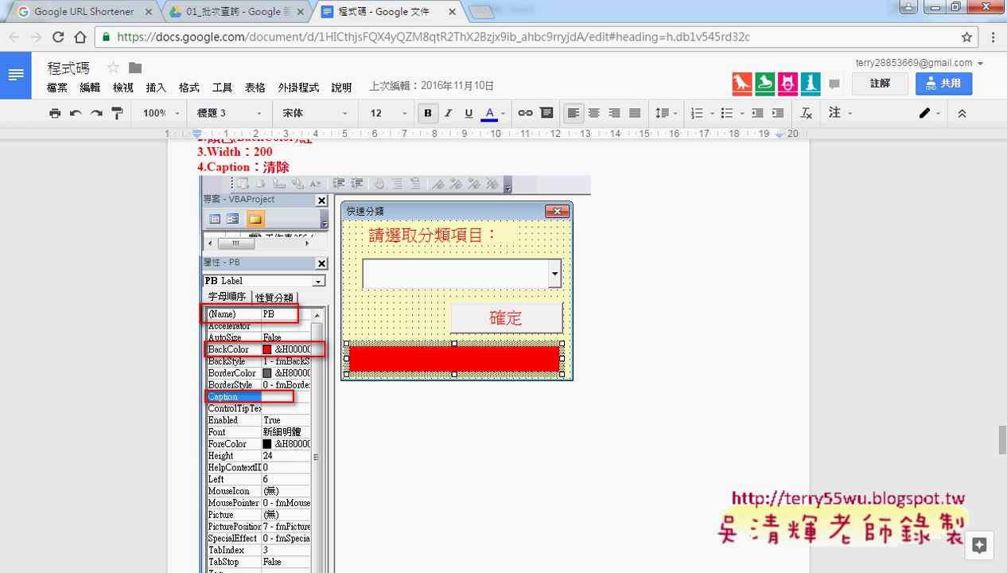
left_click(127, 501)
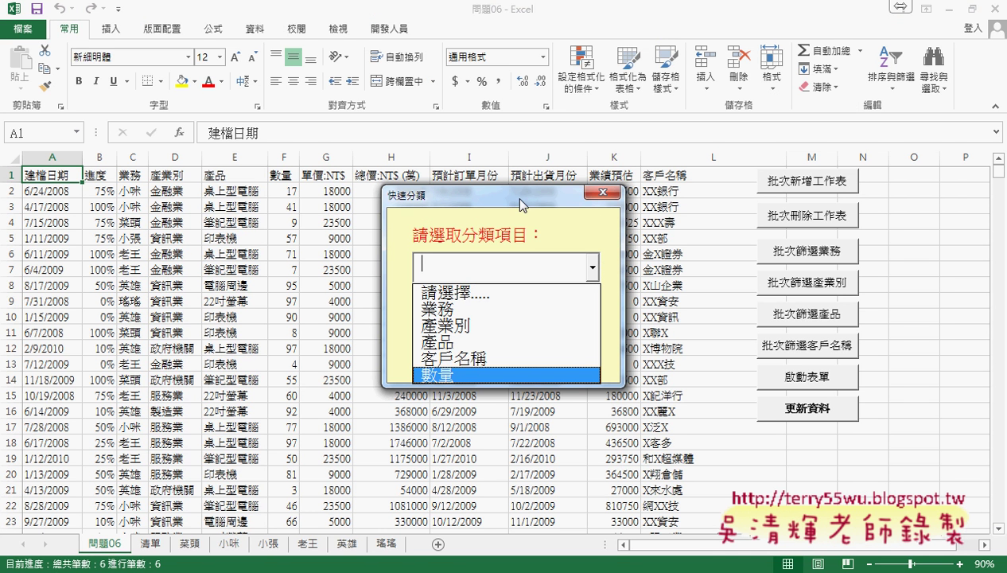
left_click_drag(519, 205, 465, 162)
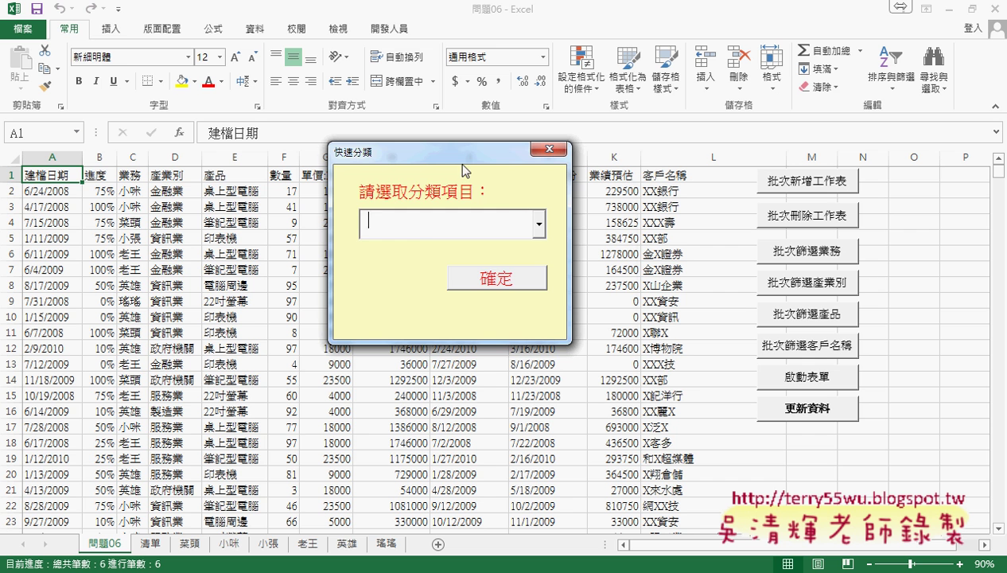
left_click(539, 225)
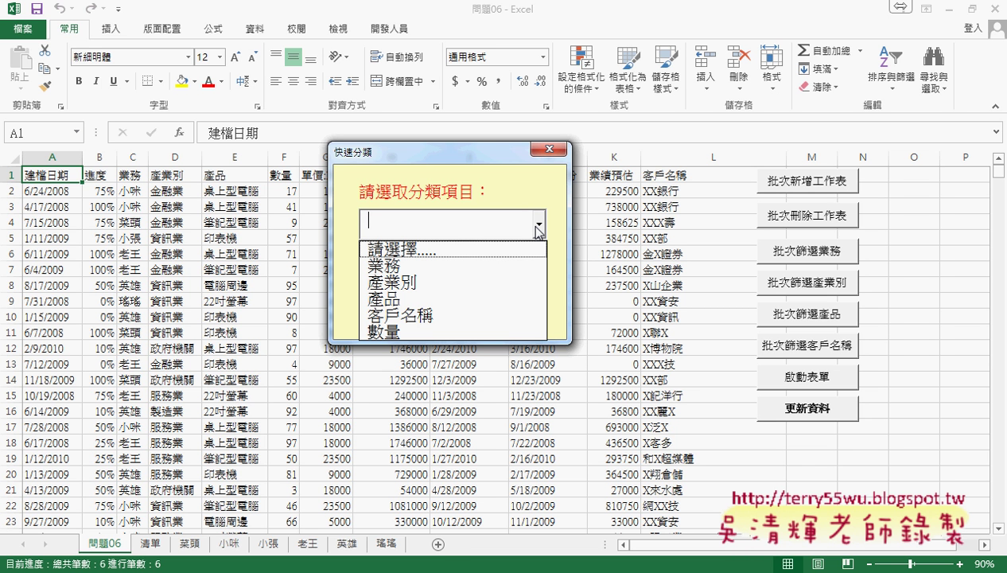
left_click(493, 165)
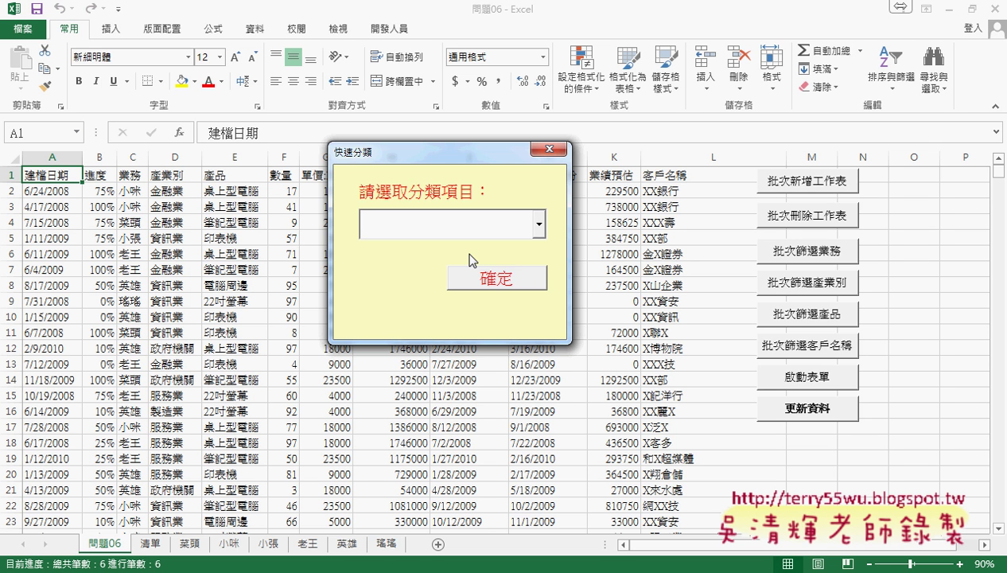
Reopen and dismiss the combo list, close the form, and show the 清單 sheet
left_click(539, 226)
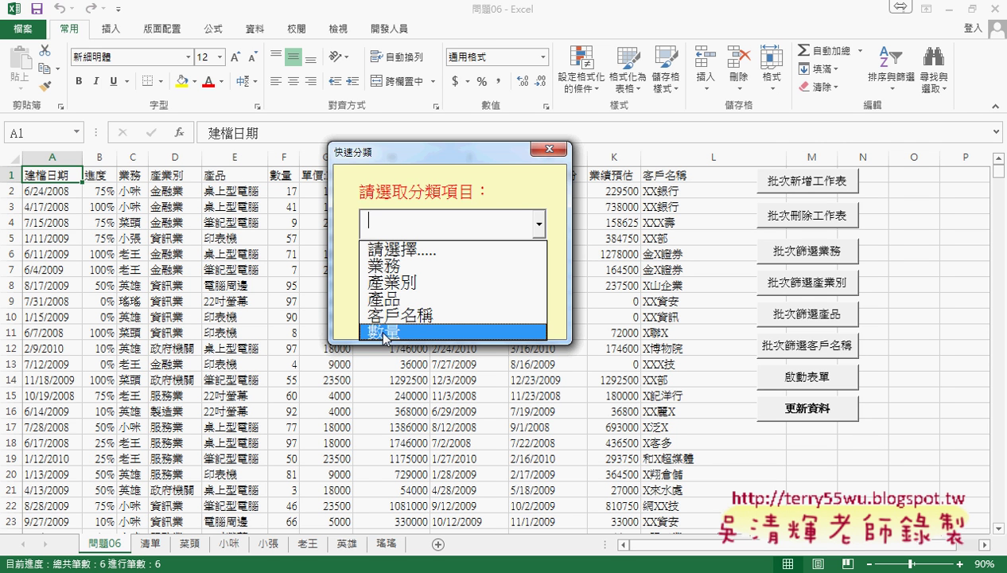
left_click(545, 148)
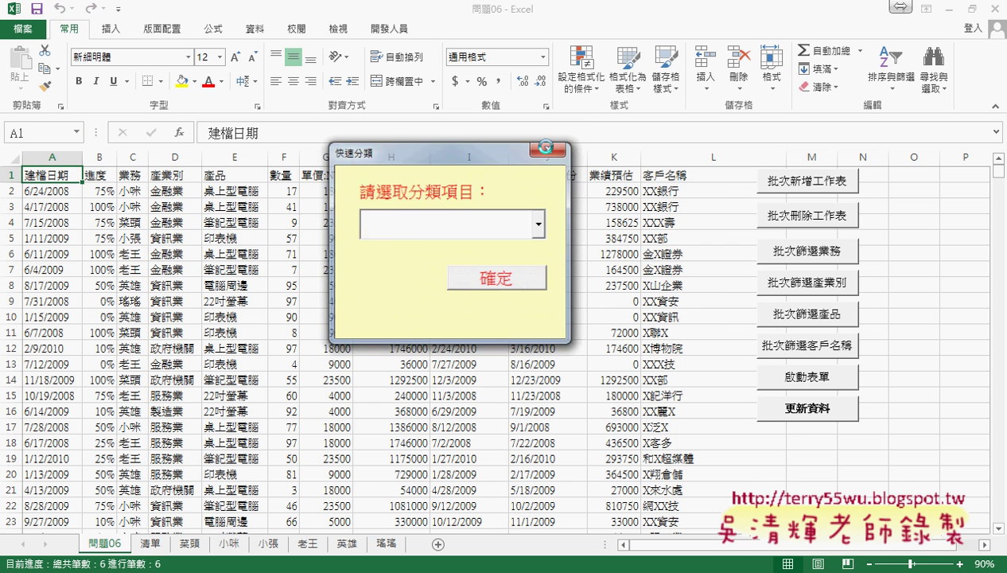
left_click(545, 147)
left_click(151, 546)
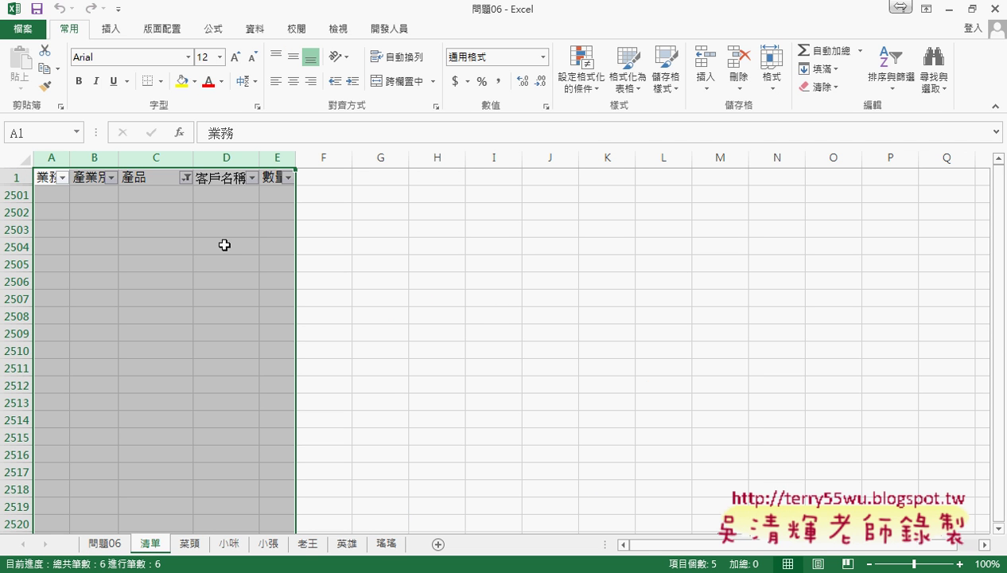
Clear the filter on the 清單 sheet from the Data tab
left_click(255, 29)
left_click(417, 72)
left_click(270, 183)
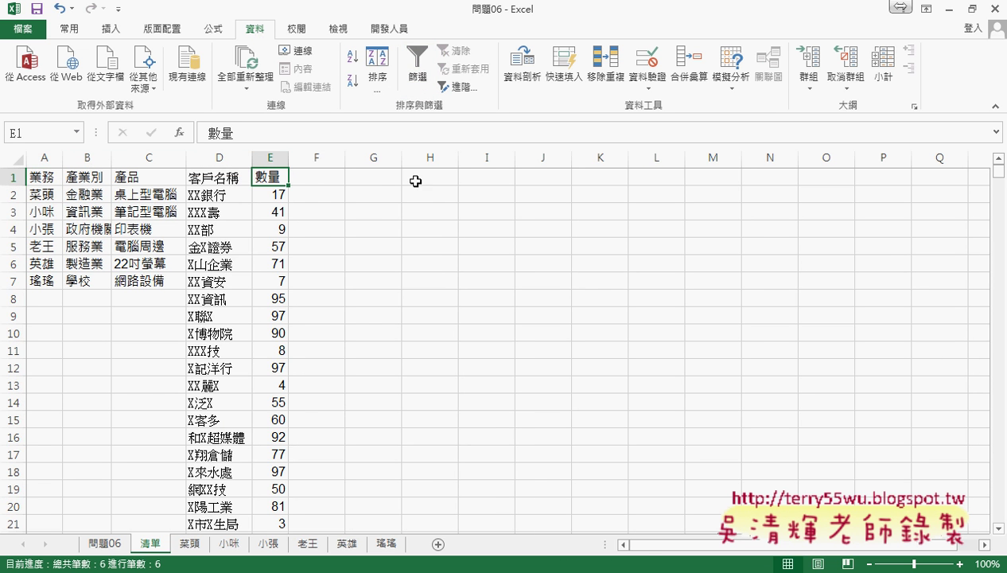
Delete the 數量 column E, select headers A1:D1, and return to the 問題06 sheet
left_click(271, 157)
right_click(274, 217)
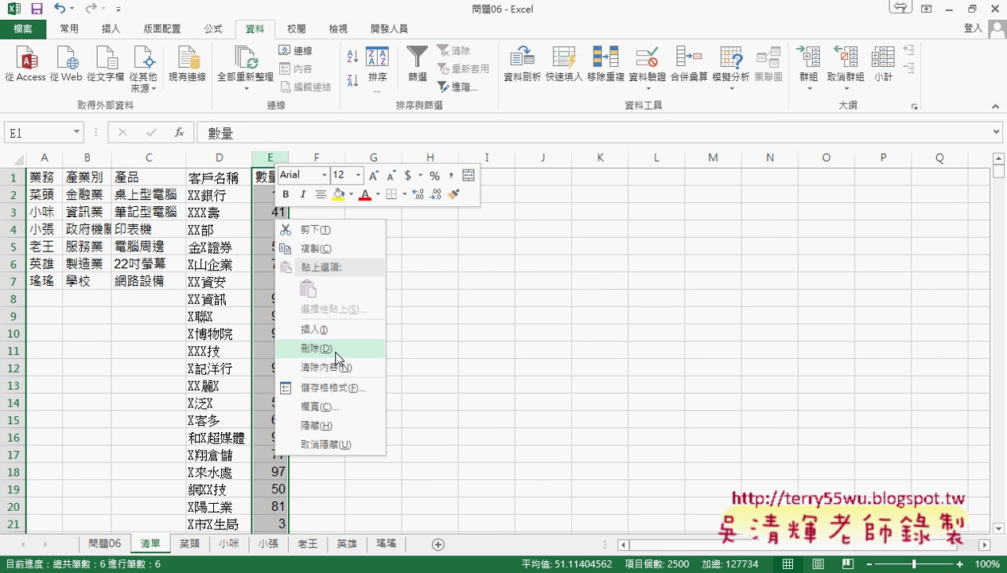
left_click(335, 350)
left_click_drag(33, 178, 227, 164)
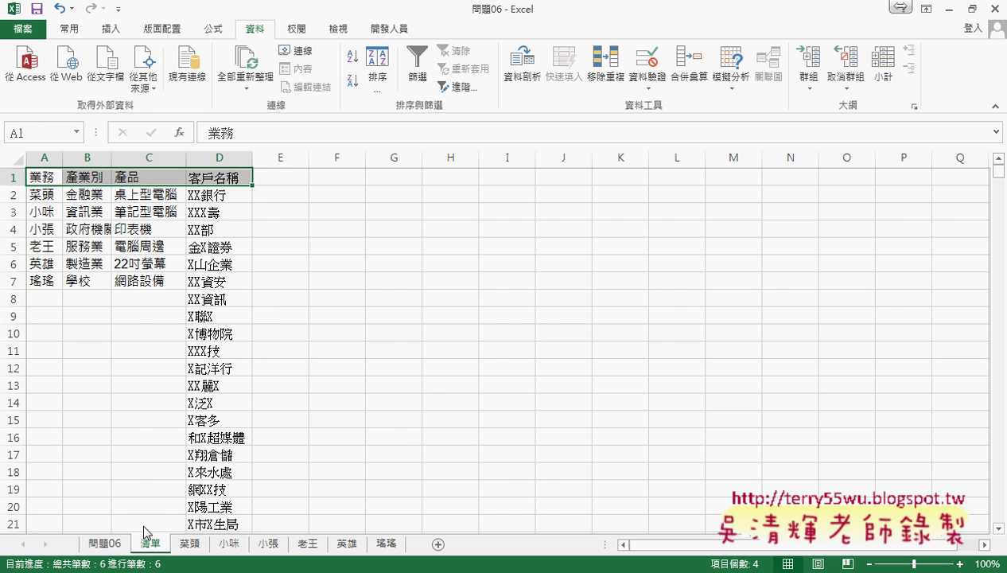
left_click(104, 543)
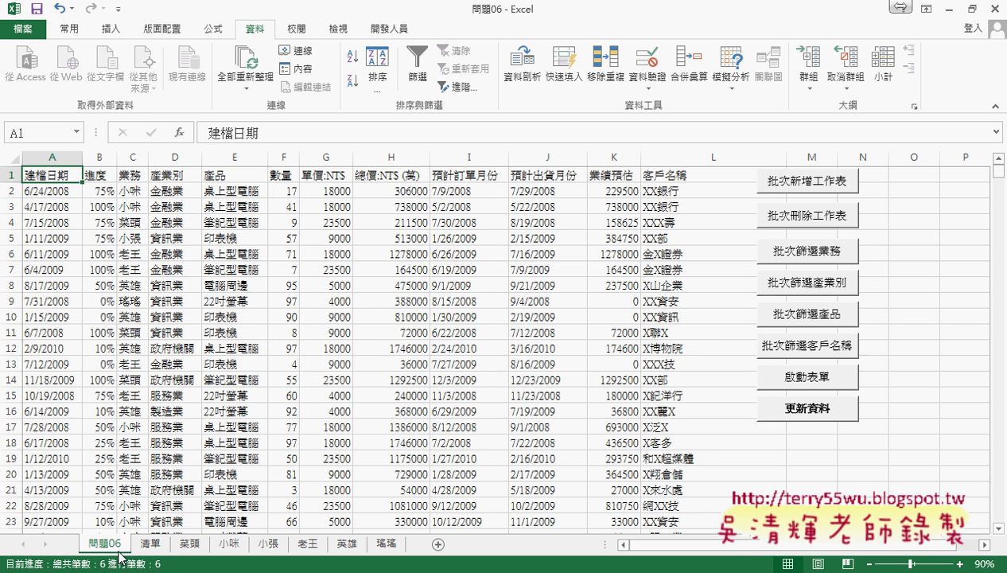
Launch the 快速分類 form with 啟動表單 and pick 業務 in its combo box
left_click(808, 384)
left_click(591, 269)
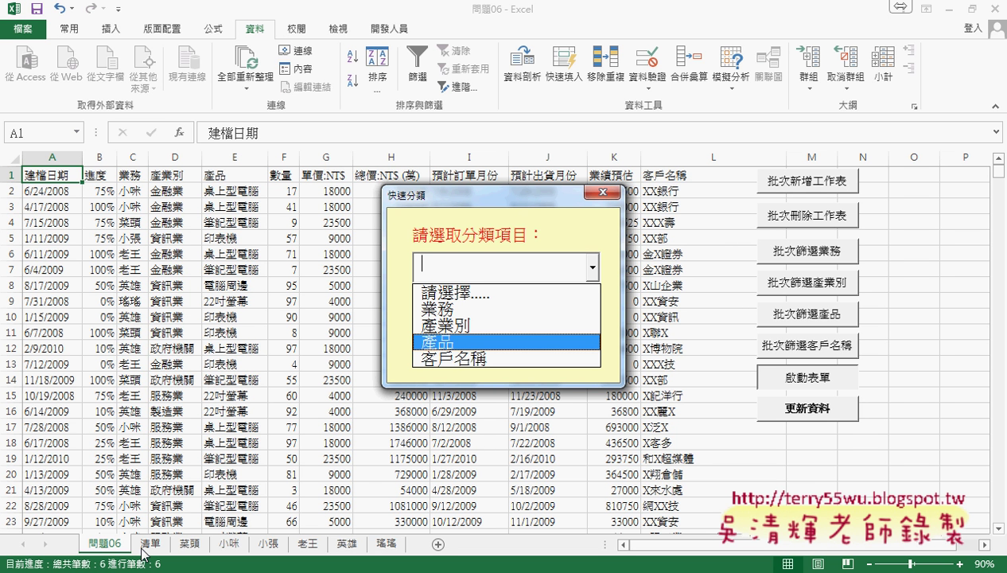
left_click(459, 315)
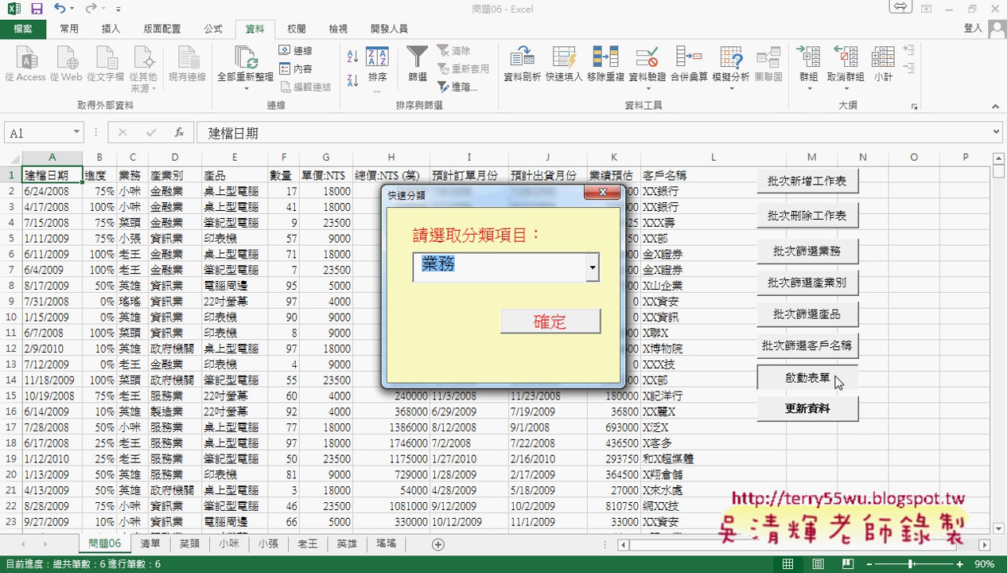
Run the form with 產業別 to create per-industry sheets, then close it
left_click(591, 269)
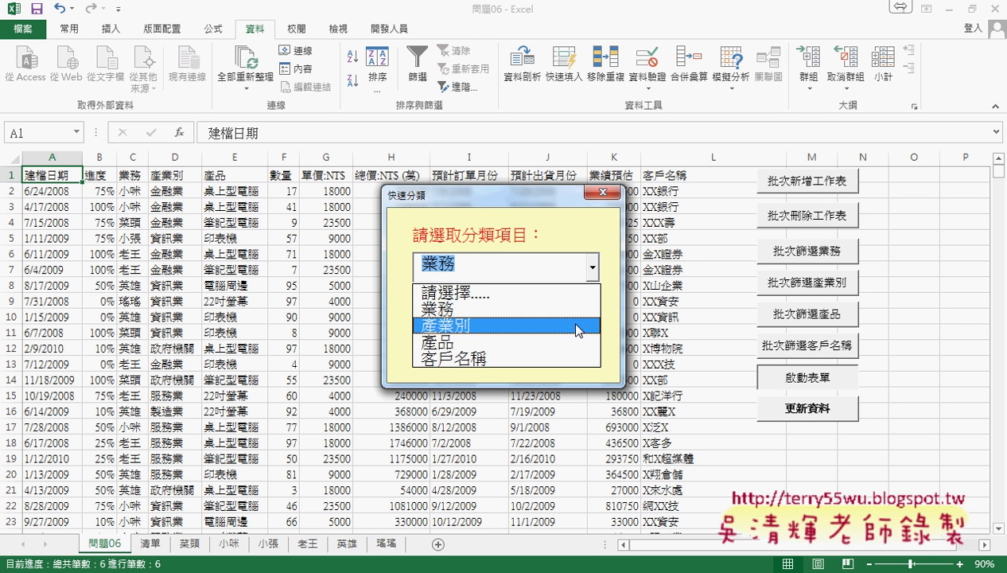
left_click(577, 326)
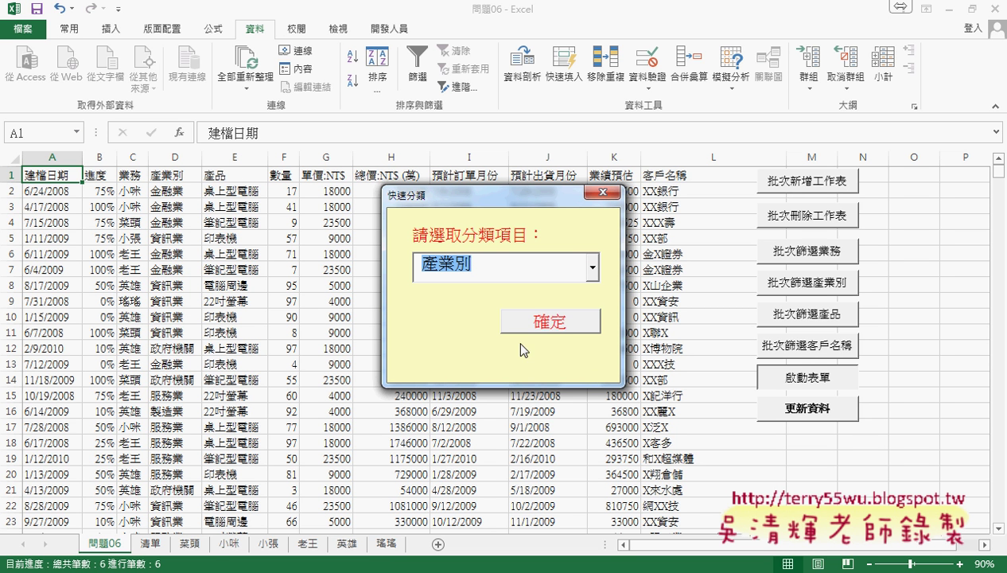
left_click(555, 327)
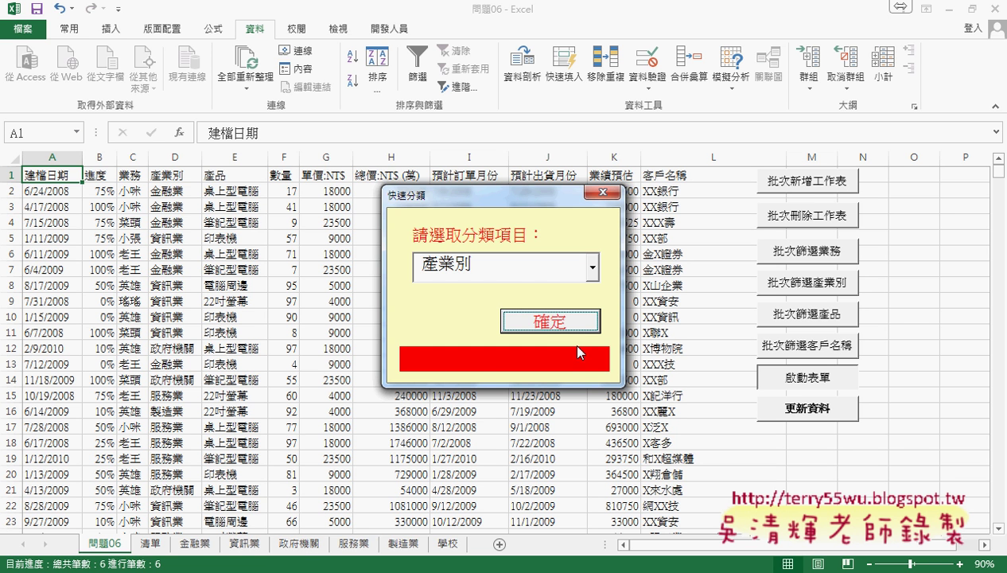
left_click(602, 191)
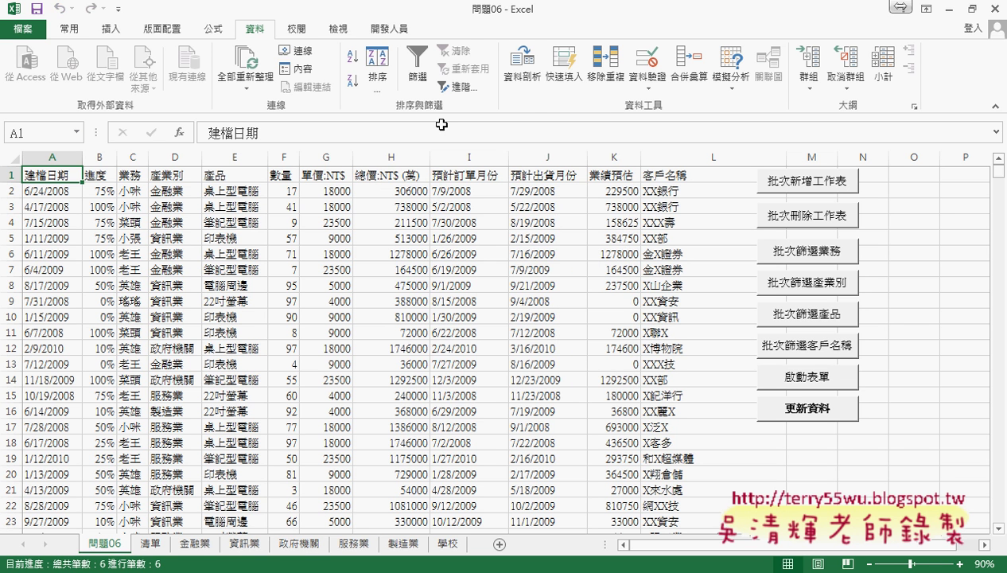
Open the Visual Basic editor from the Developer tab and shift its window right
left_click(390, 29)
left_click(30, 68)
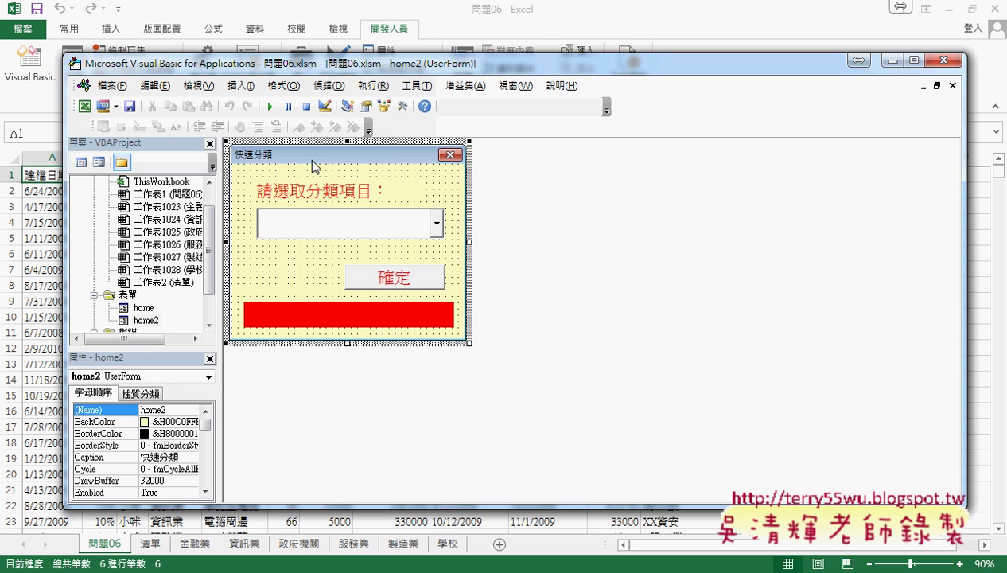
left_click_drag(366, 67, 437, 69)
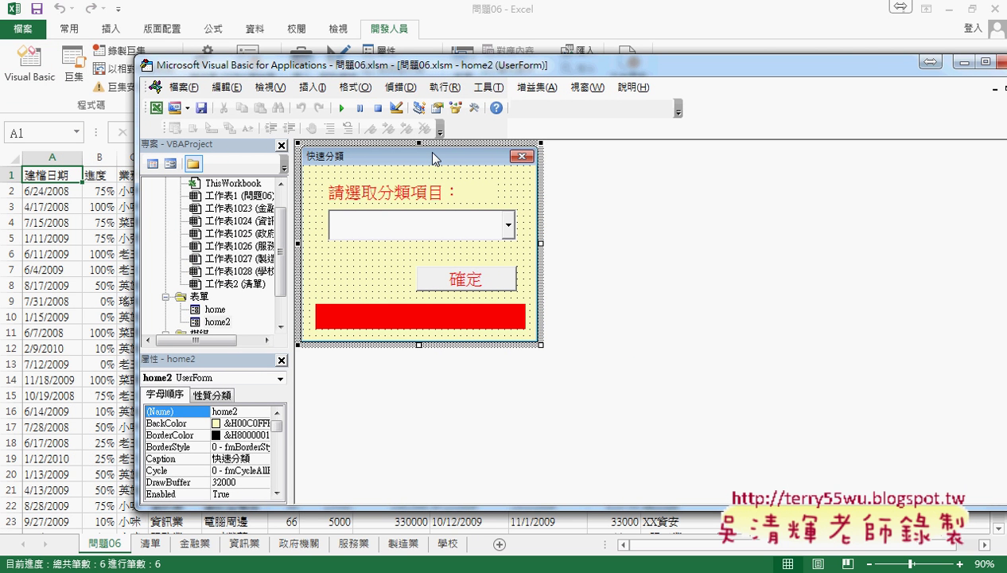
In the Google Docs code notes, scroll up to the 表單設計 screenshot of the 快速分類 form
mouse_move(163, 566)
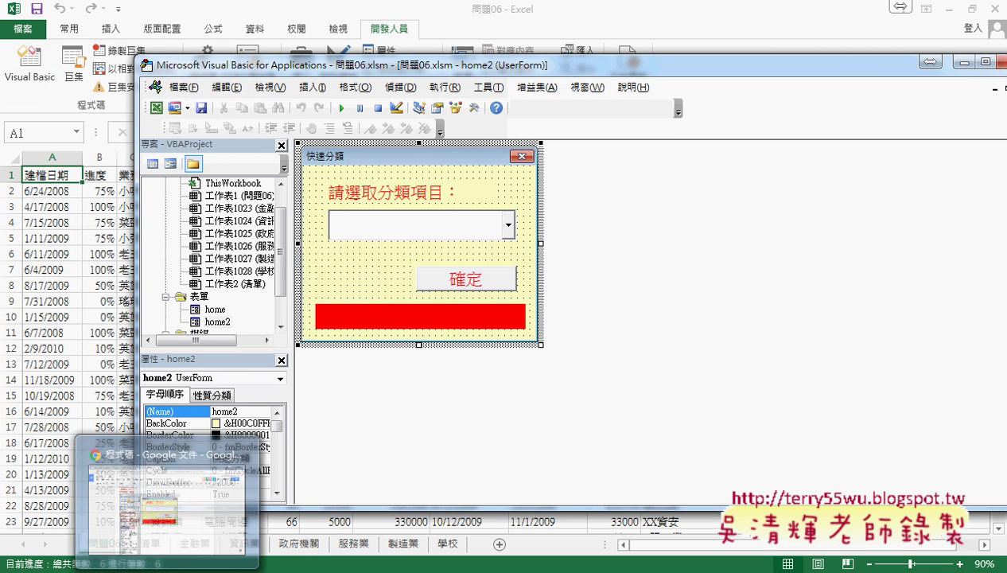
left_click(169, 525)
scroll(533, 338, "up", 1)
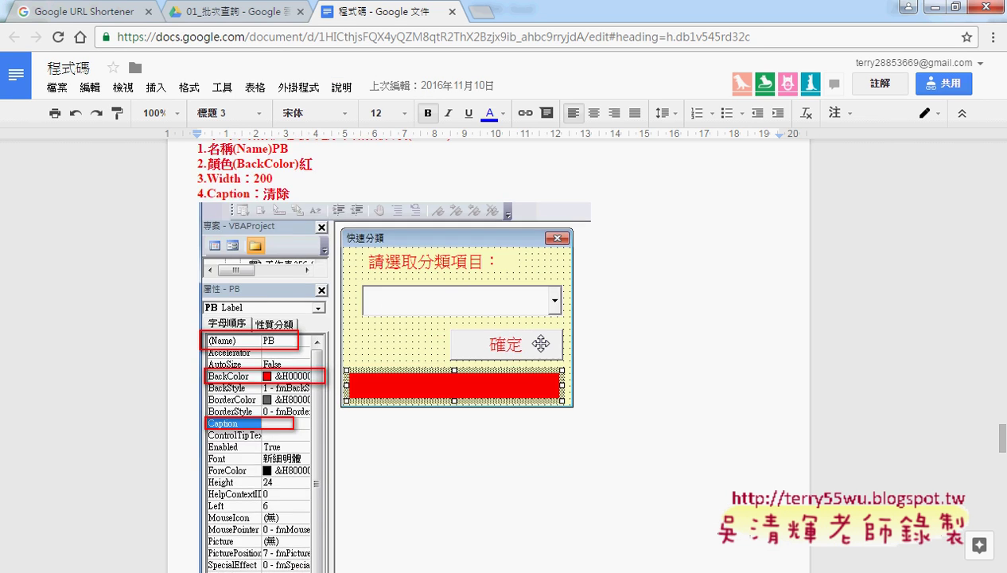
scroll(536, 340, "up", 3)
scroll(540, 342, "up", 3)
scroll(542, 344, "up", 2)
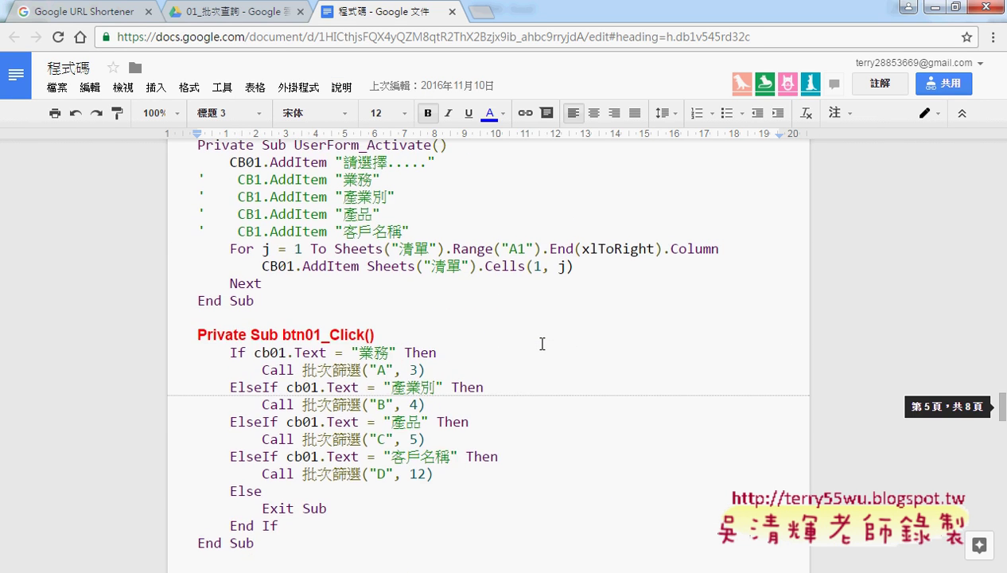
scroll(541, 344, "up", 3)
scroll(541, 344, "up", 1)
scroll(541, 344, "up", 3)
scroll(540, 344, "up", 3)
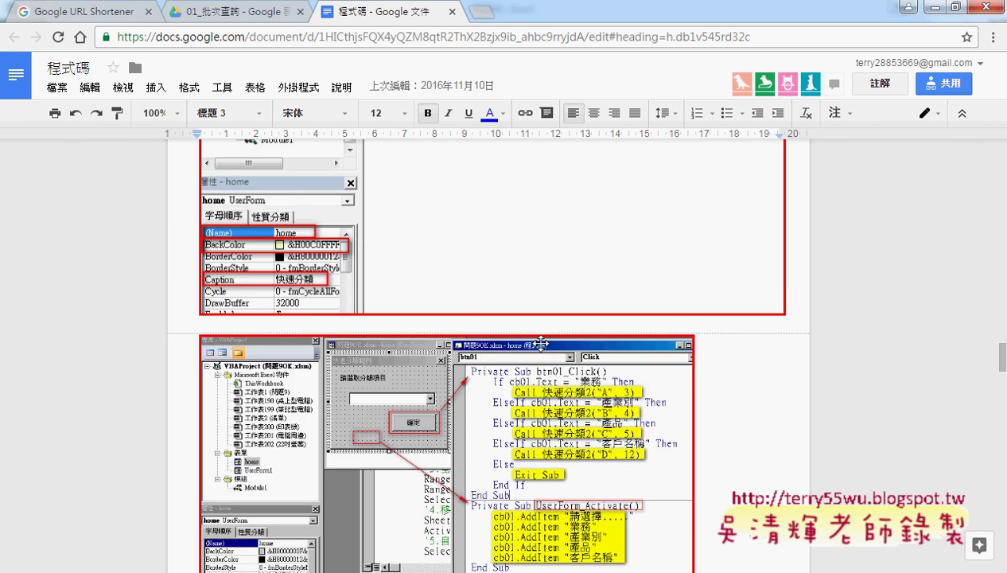
scroll(541, 344, "up", 5)
scroll(540, 344, "up", 3)
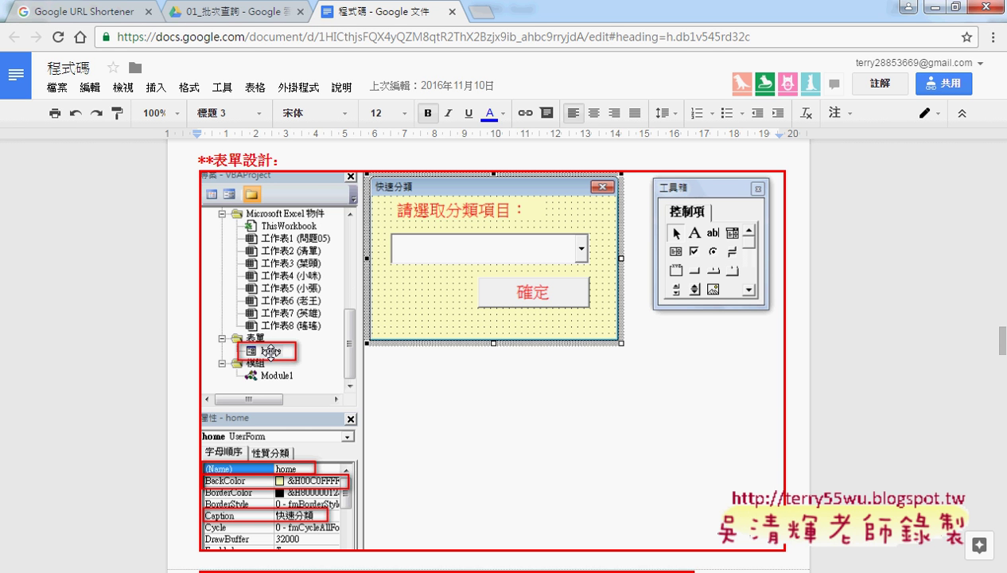
In the VBA editor, insert a new userform into VBAProject via 插入 > 自訂表單
mouse_move(216, 571)
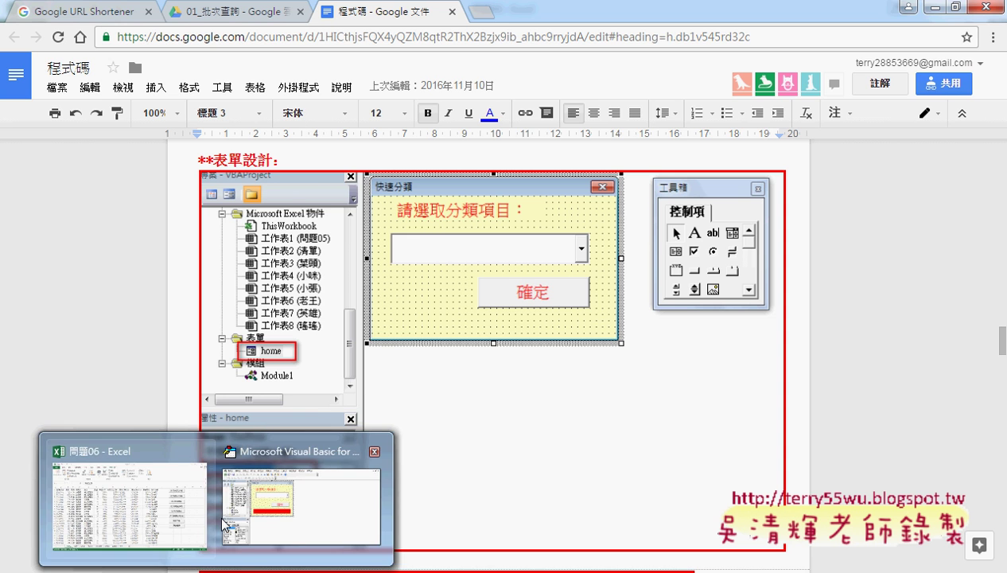
left_click(288, 469)
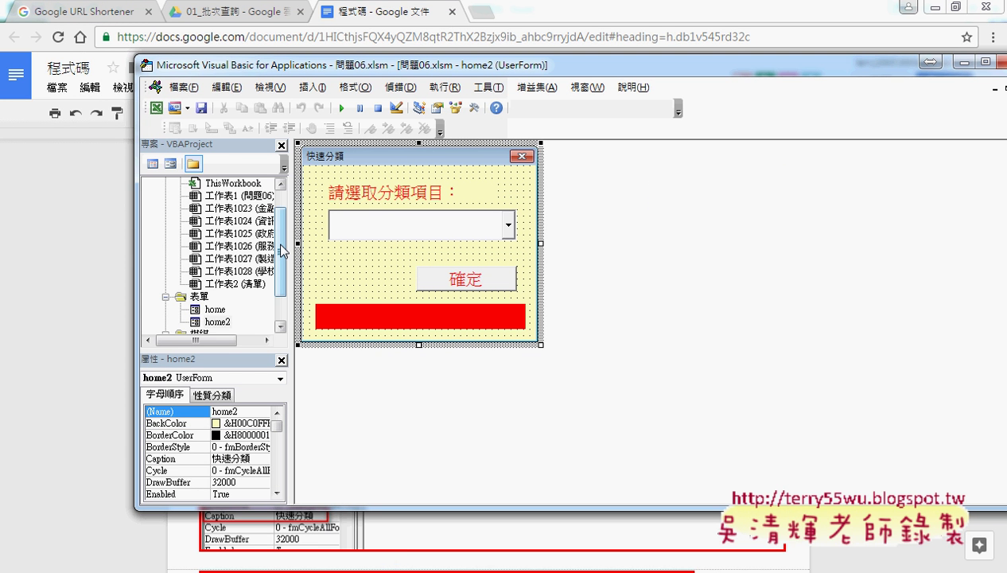
scroll(282, 250, "up", 1)
right_click(247, 186)
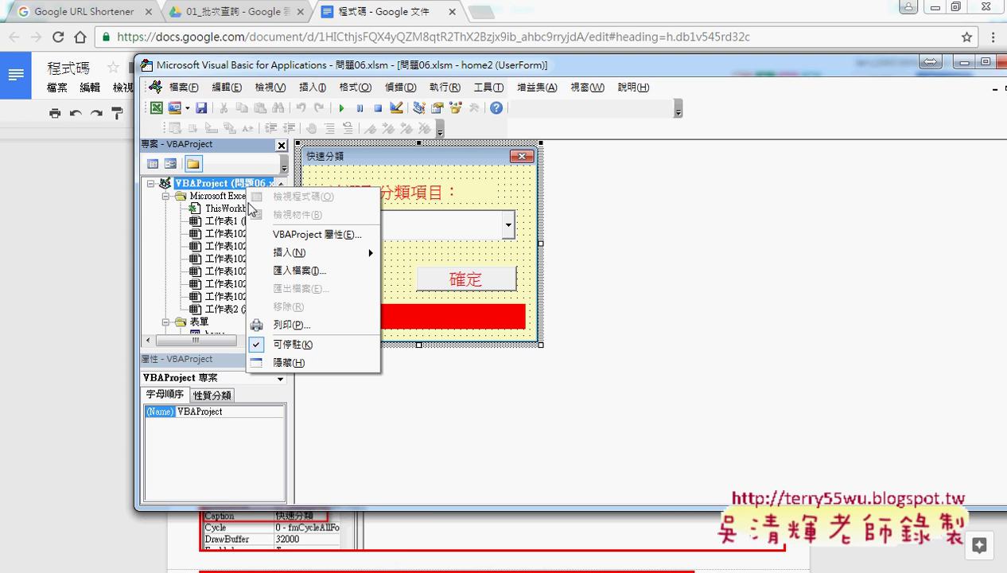
mouse_move(288, 253)
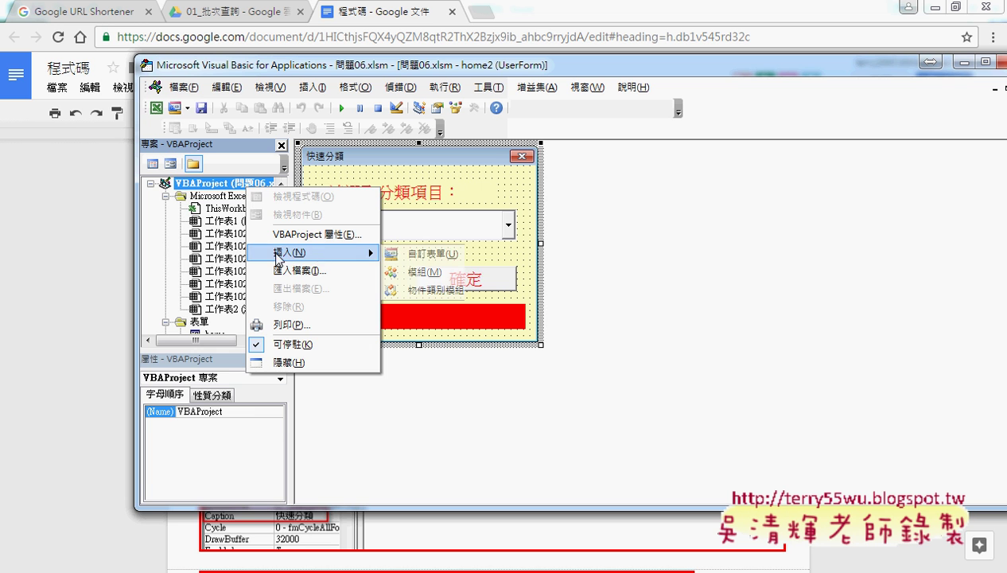
left_click(430, 255)
Move the Toolbox aside, select UserForm1, and start editing its (Name) property
mouse_move(244, 175)
left_mouse_down()
mouse_move(596, 176)
mouse_move(651, 159)
left_mouse_up()
left_click(223, 323)
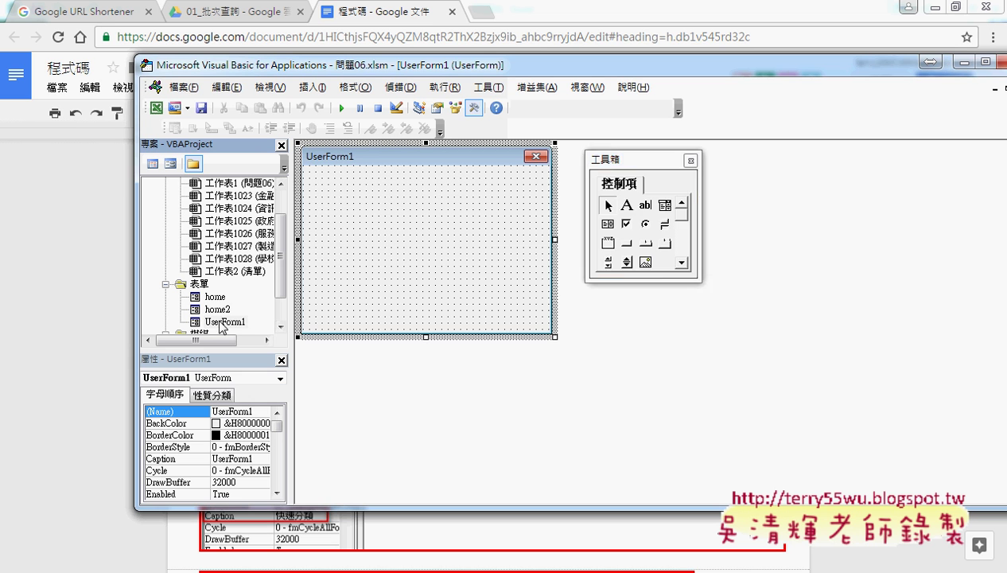
left_click(221, 321)
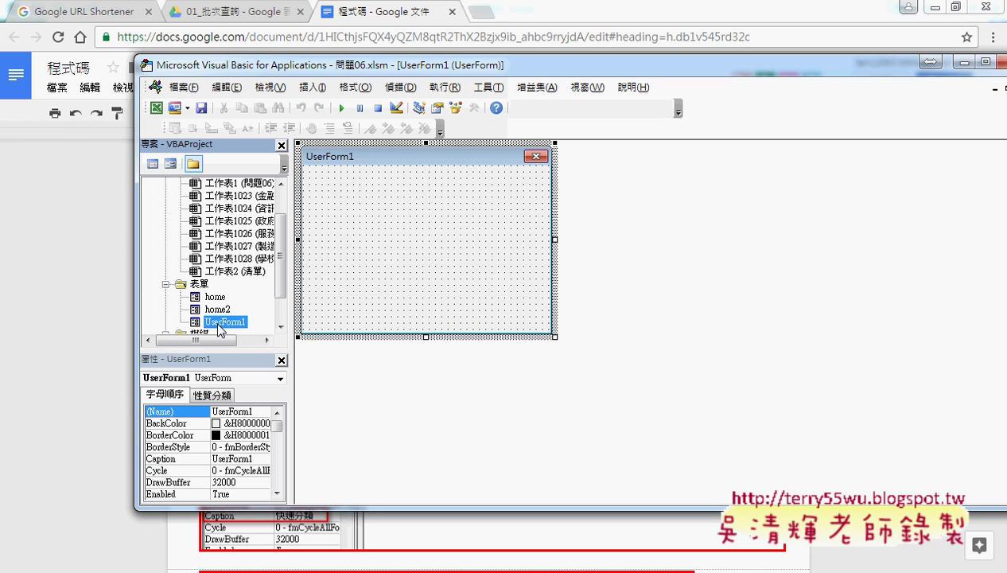
double_click(247, 411)
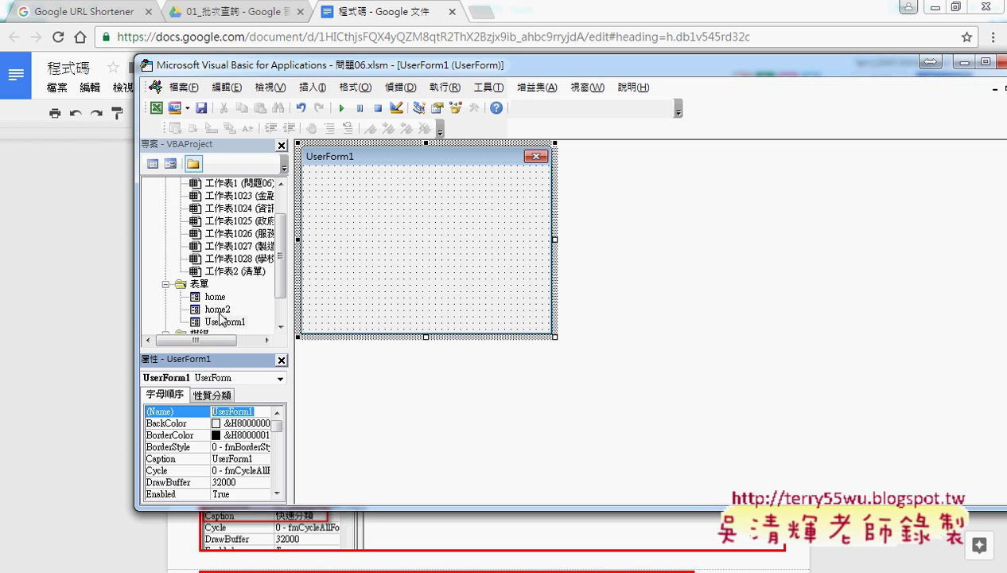
Name the new userform home3, then return to the Google Docs notes
type("ho")
type("me3")
key("Return")
left_click_drag(226, 350, 227, 329)
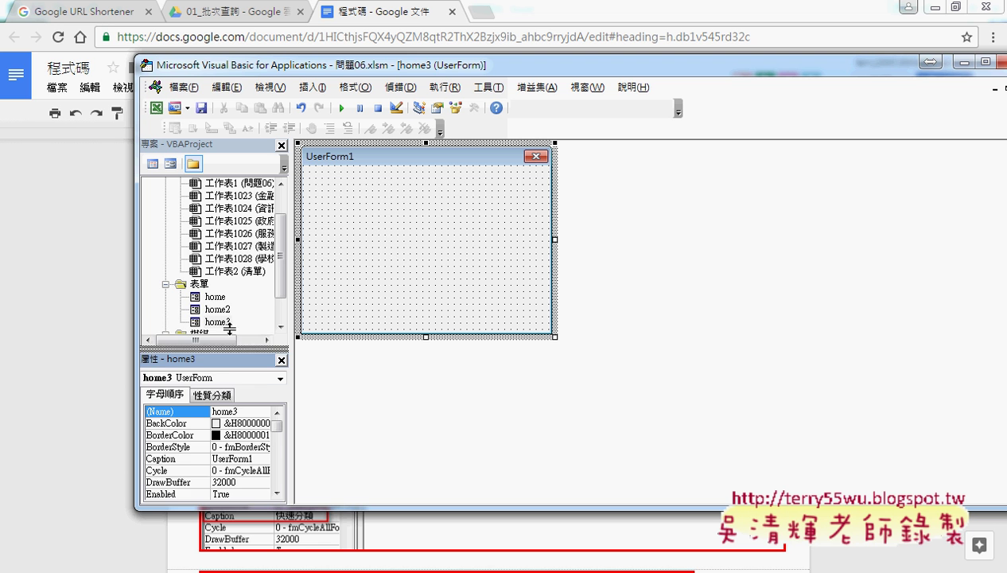
scroll(280, 261, "down", 2)
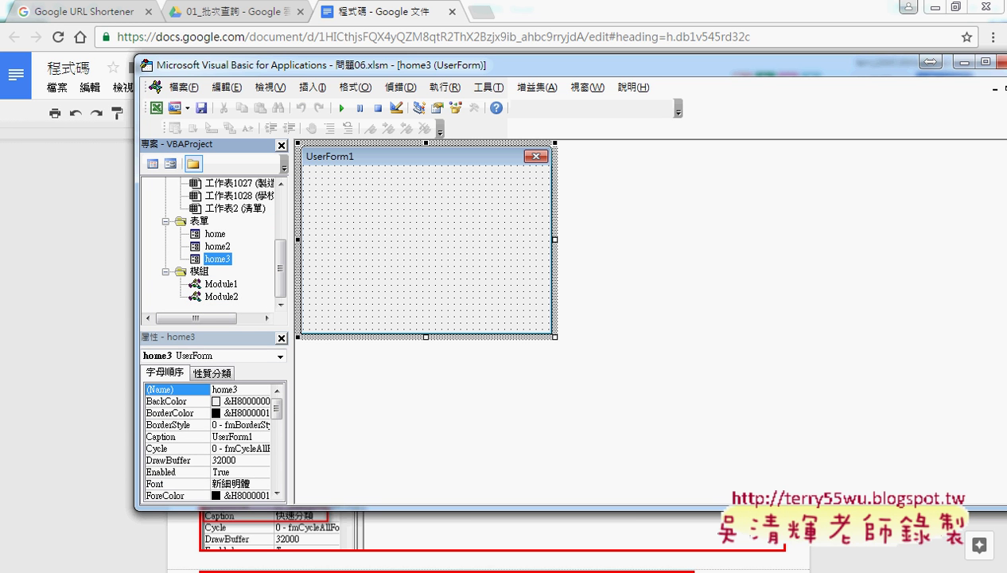
left_click(175, 512)
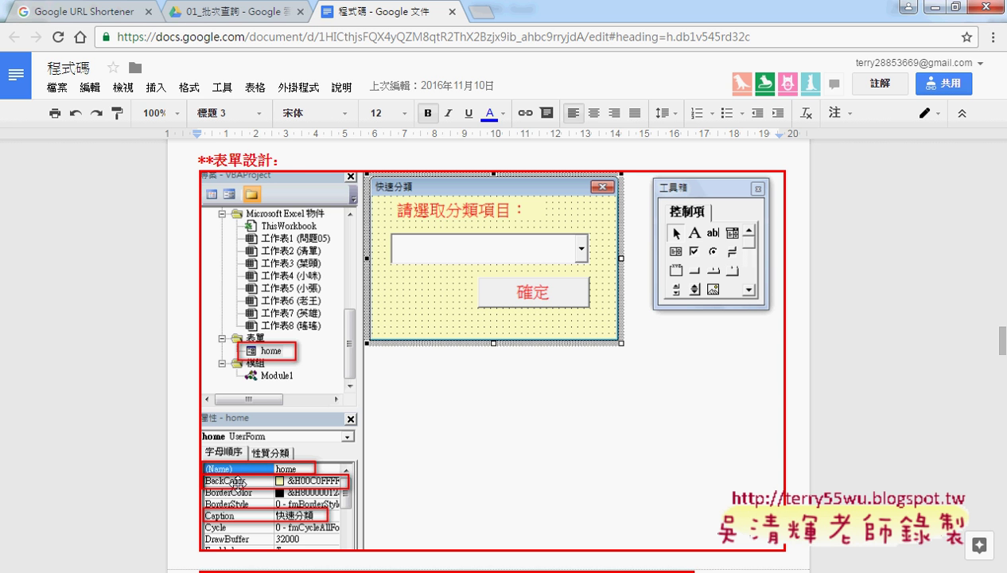
Set the home3 form's BackColor to light yellow from the 調色盤 palette
left_click(931, 8)
left_click(178, 402)
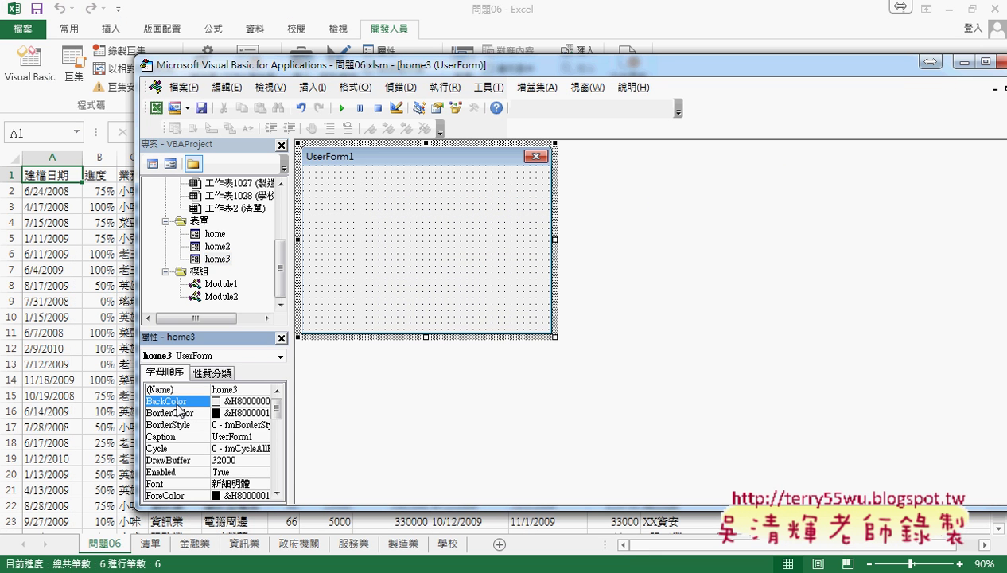
left_click(261, 402)
left_click(167, 420)
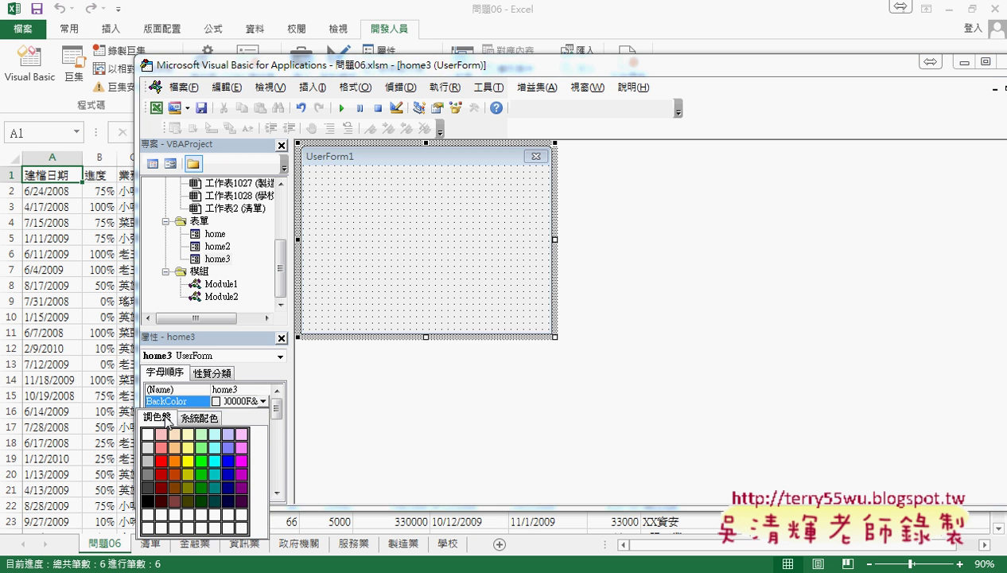
left_click(188, 434)
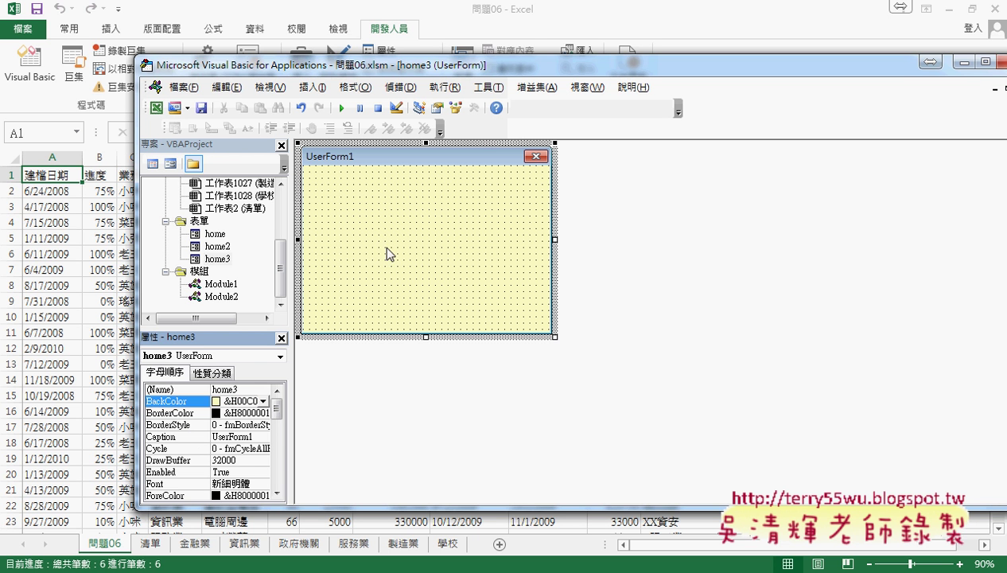
Change the form's Caption from UserForm1 to 快速分類 and display the Toolbox
left_click(171, 437)
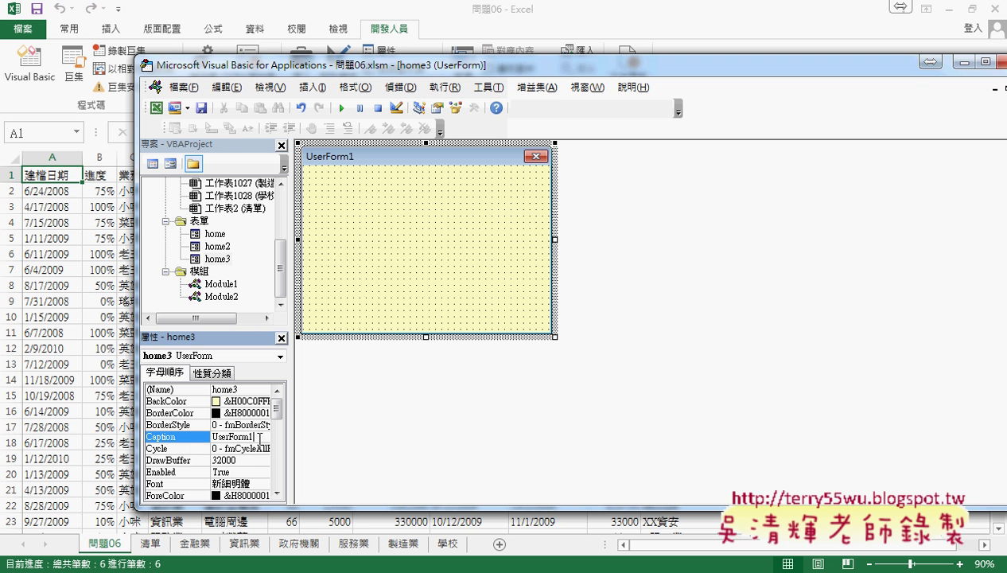
double_click(260, 438)
type("快速")
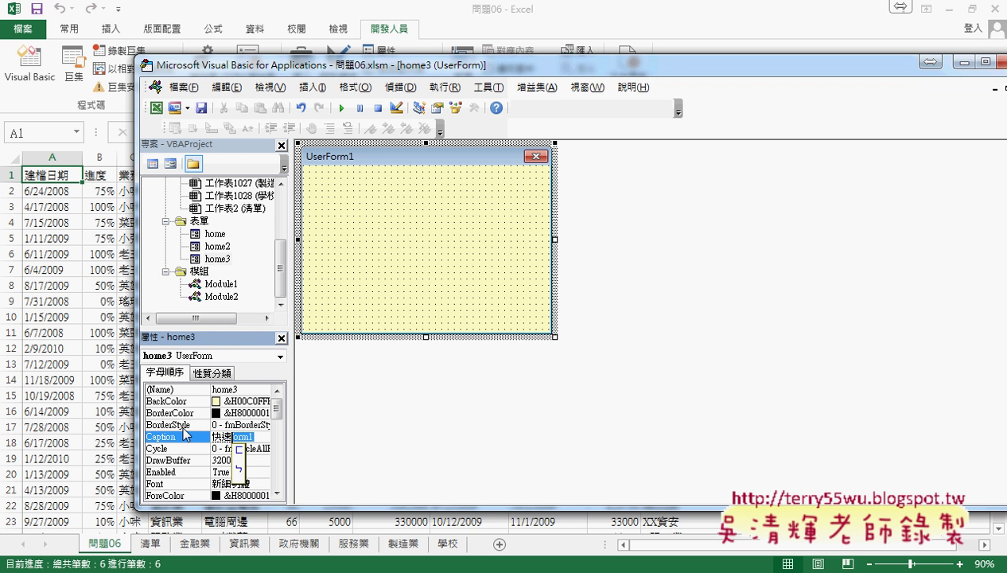
type("分類")
key("Return")
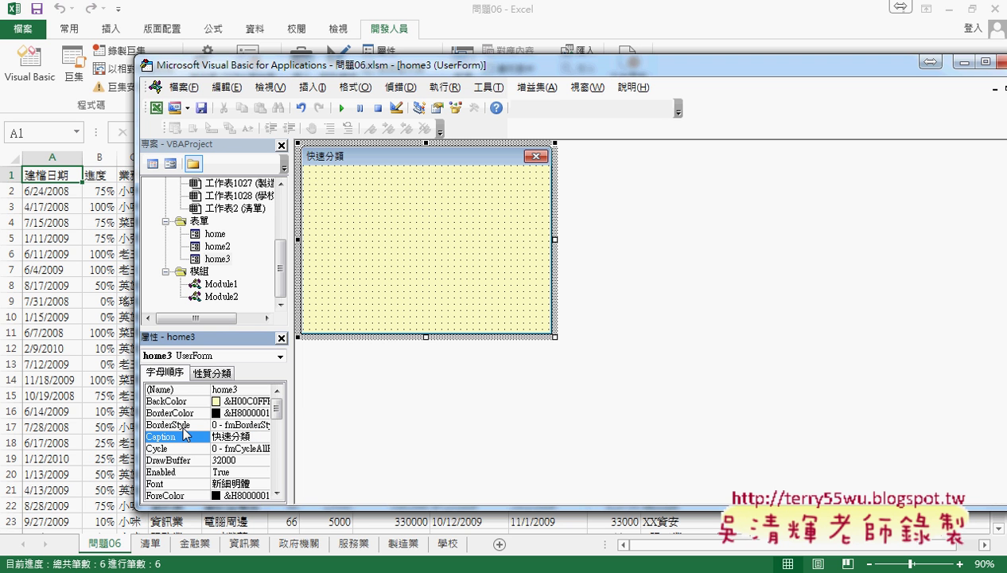
left_click(184, 389)
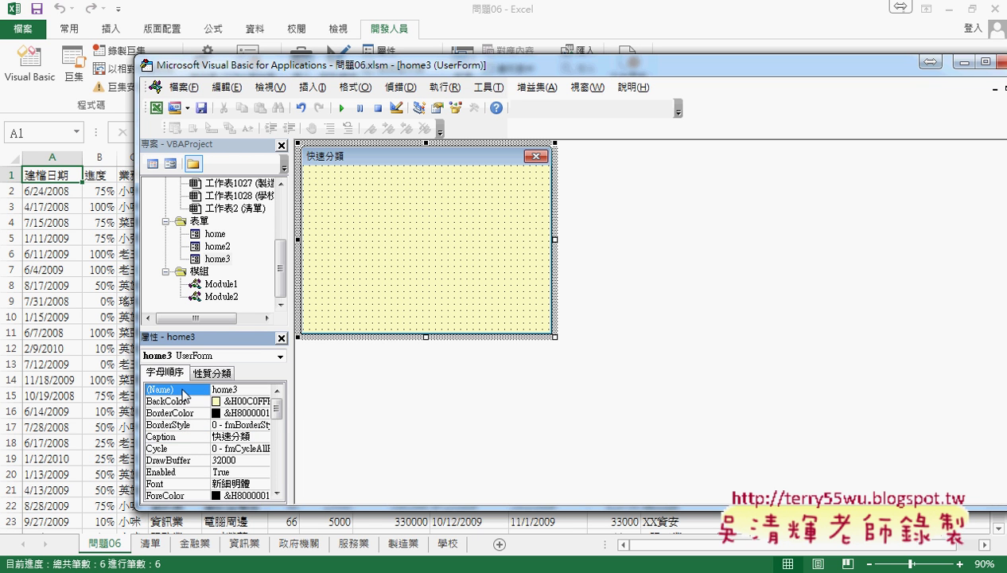
left_click(181, 414)
left_click(184, 438)
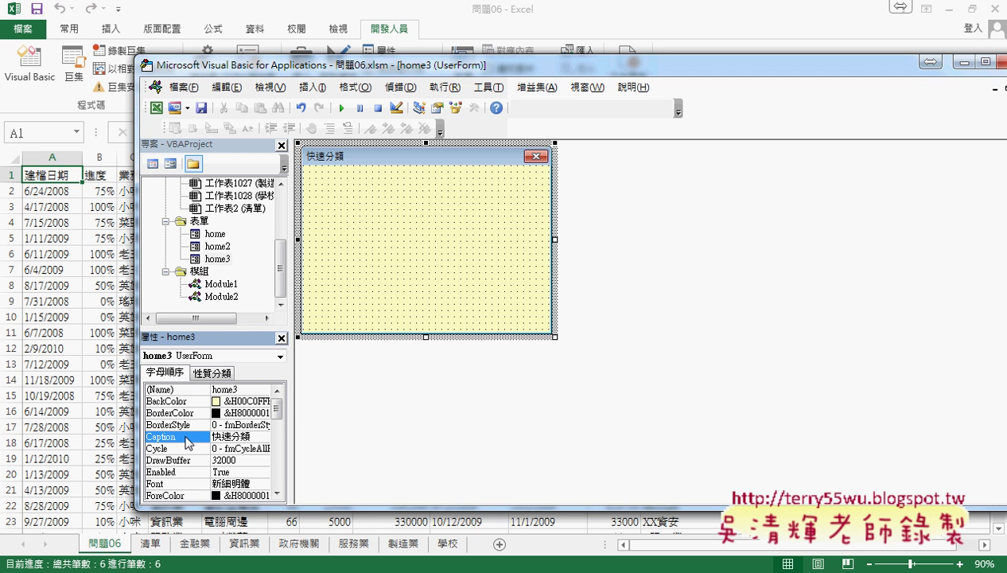
left_click(409, 270)
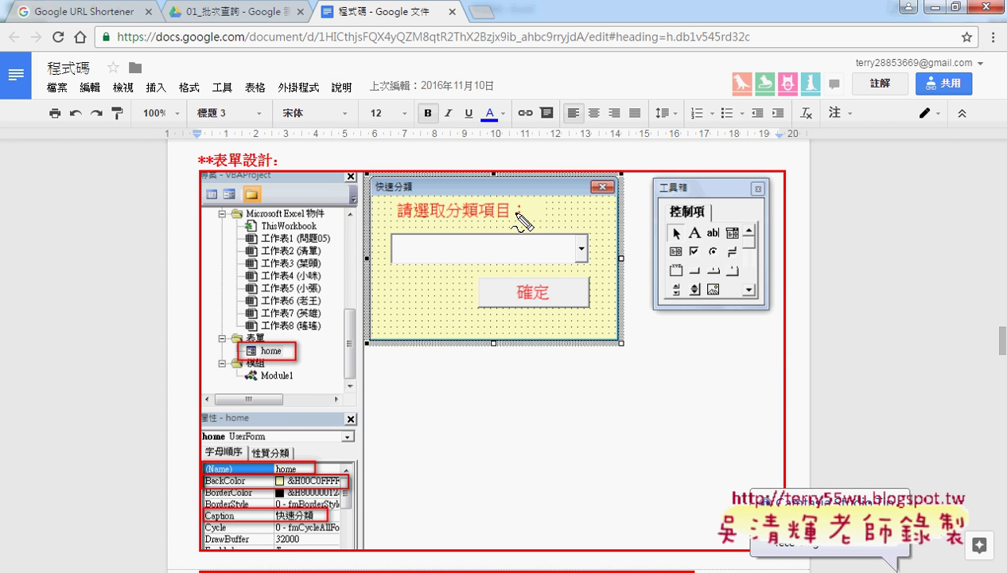
Mark the 請選取分類項目 label and combo box in the screenshot and link them to their tools
left_click_drag(388, 219, 527, 217)
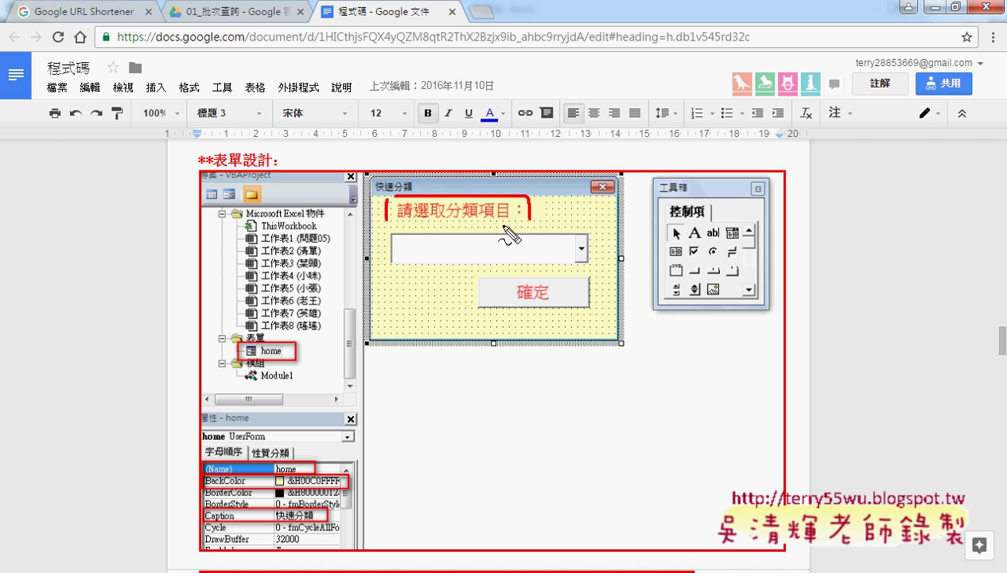
left_click_drag(398, 226, 533, 224)
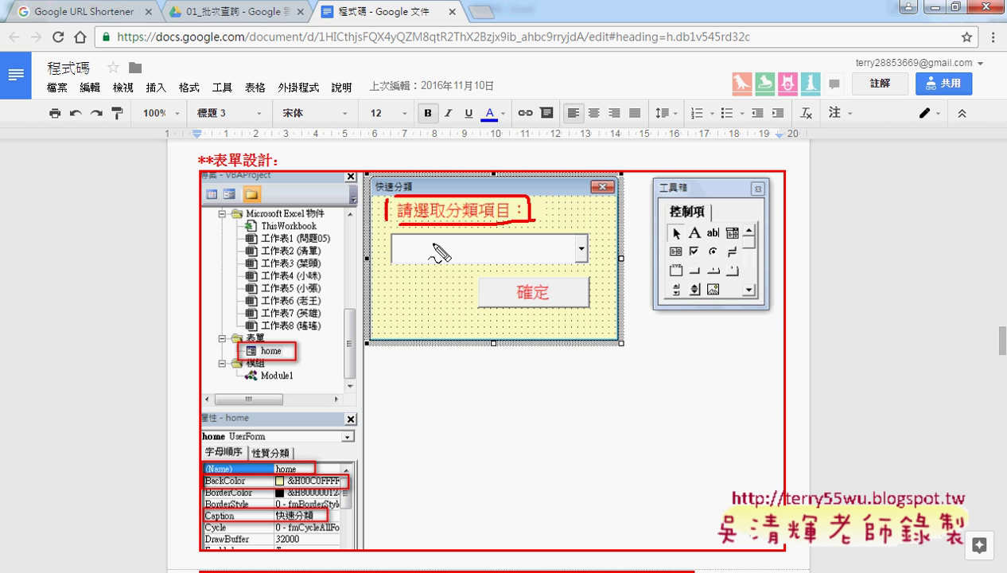
left_click_drag(388, 259, 586, 263)
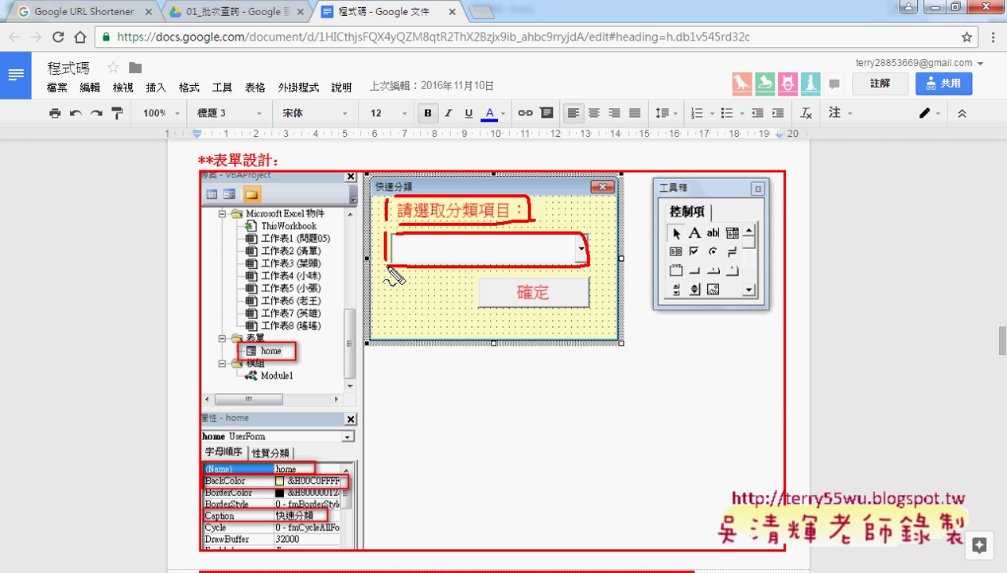
left_click_drag(736, 222, 729, 252)
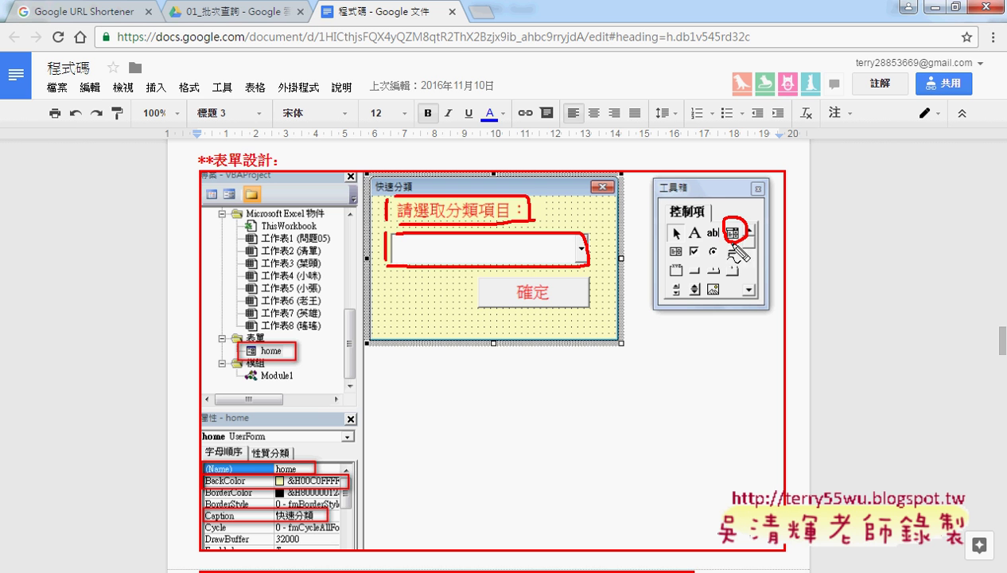
mouse_move(725, 208)
left_mouse_down()
mouse_move(595, 233)
mouse_move(608, 239)
left_mouse_up()
mouse_move(701, 223)
left_mouse_down()
mouse_move(690, 239)
mouse_move(528, 203)
mouse_move(541, 208)
left_mouse_up()
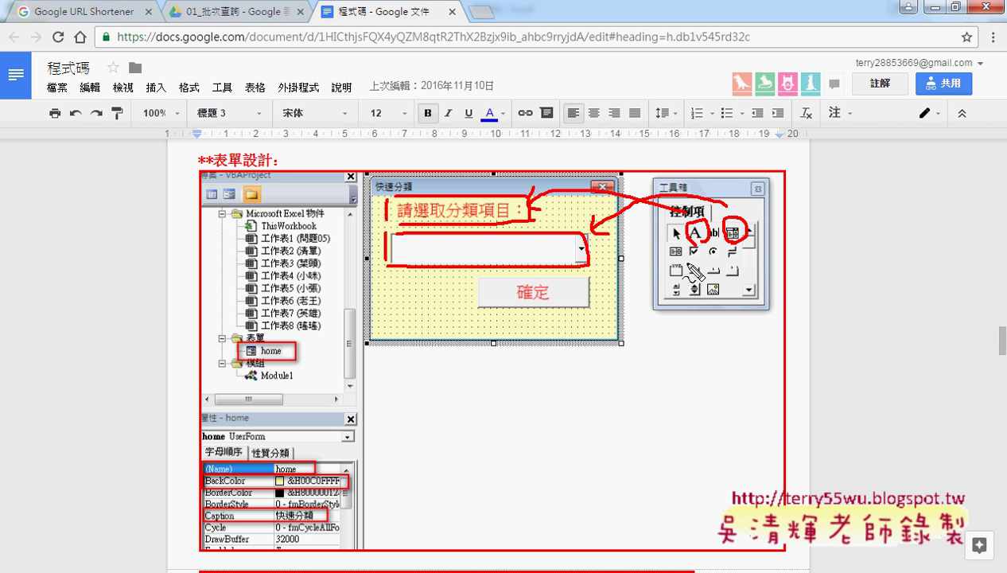
Circle the button control, clear the annotations, and minimize Chrome back to the VBA editor
mouse_move(700, 264)
left_mouse_down()
mouse_move(671, 301)
mouse_move(593, 283)
mouse_move(613, 296)
left_mouse_up()
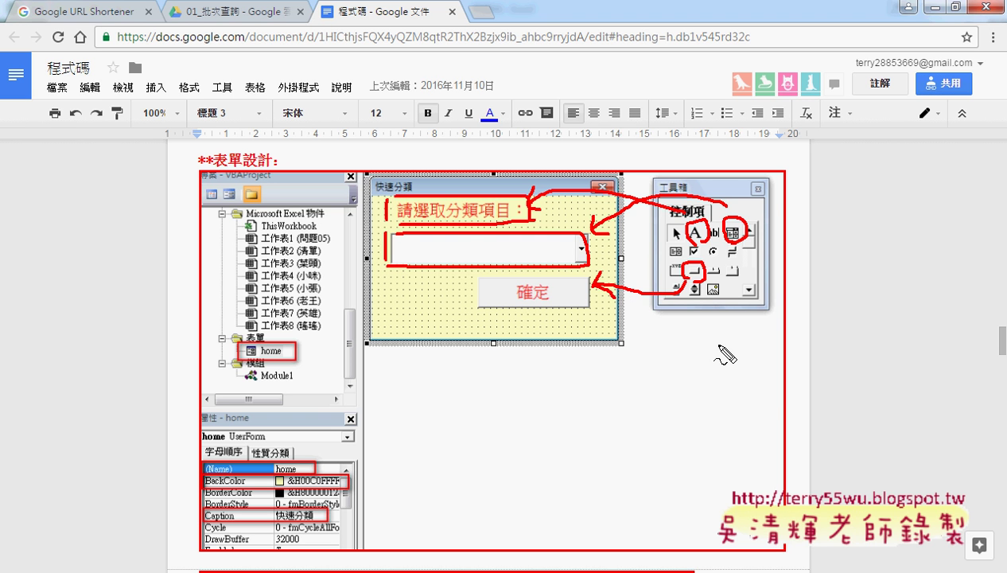
key("Escape")
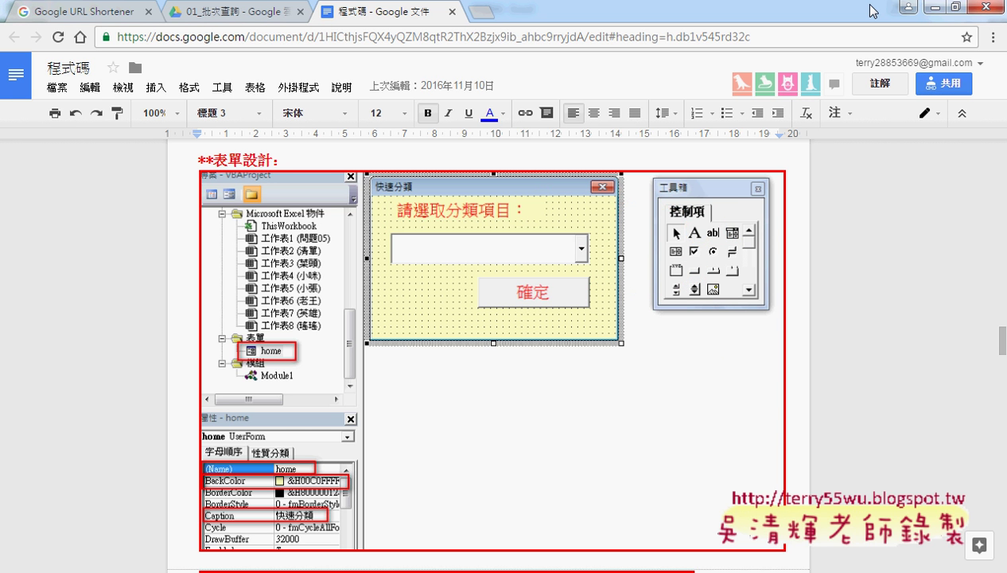
left_click(925, 6)
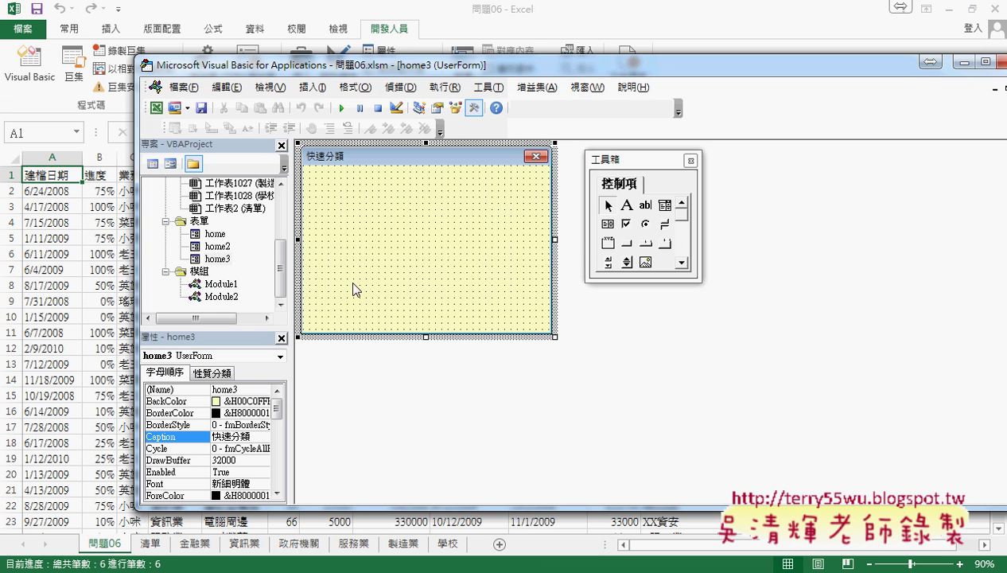
Draw Label1 across the top of home3 and caption it 請選取分類項目：
left_click(626, 204)
left_click_drag(318, 186, 524, 210)
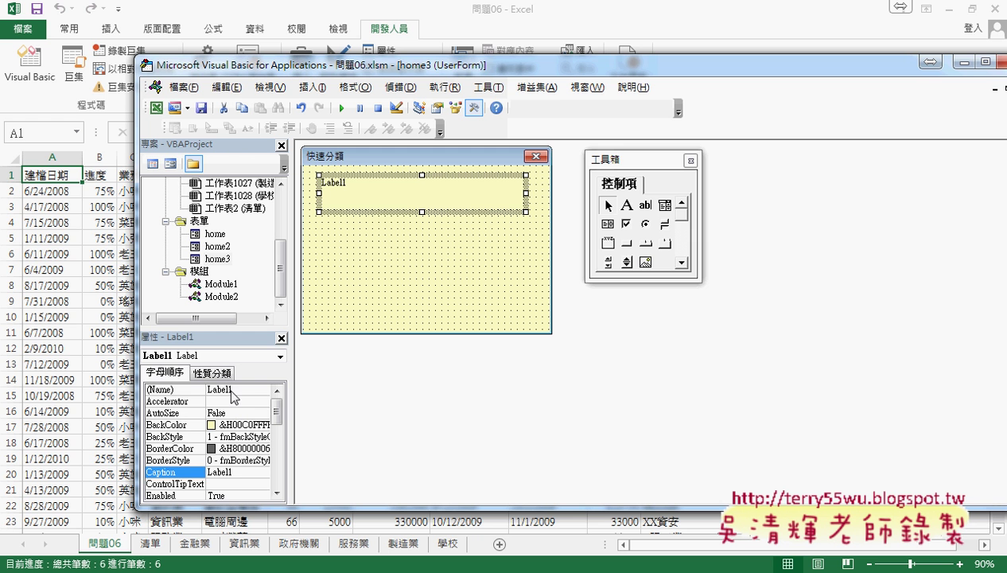
left_click(240, 474)
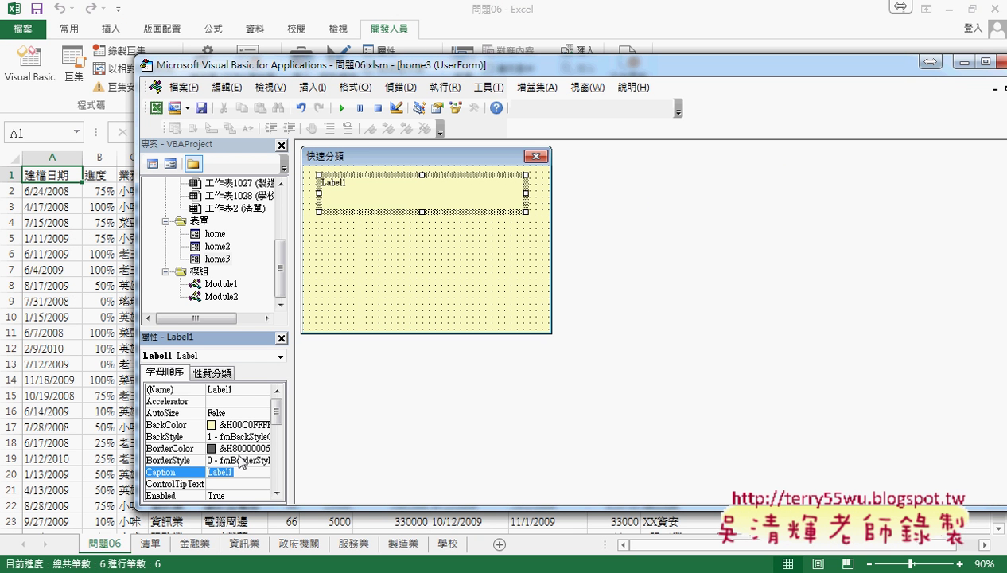
type("請")
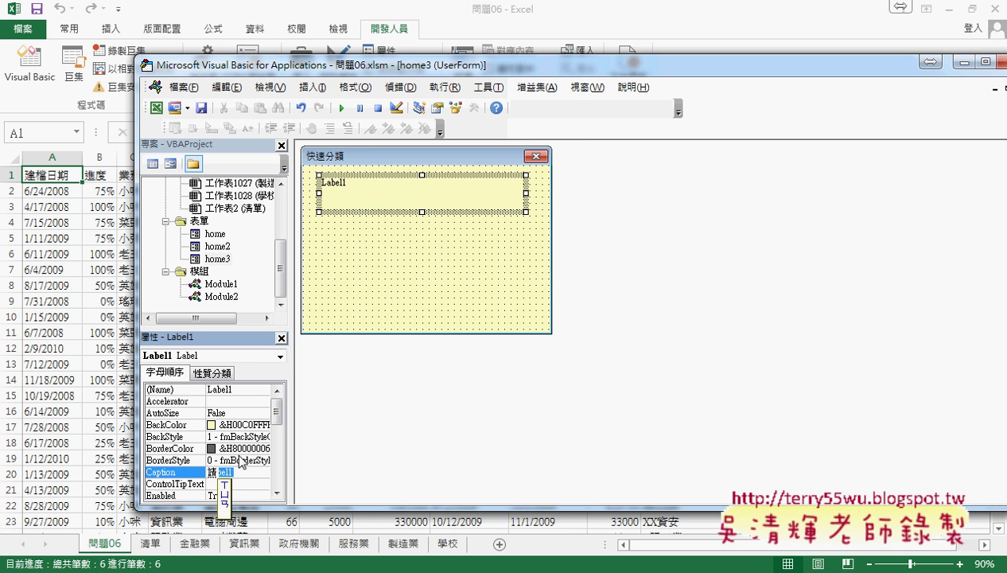
type("選取")
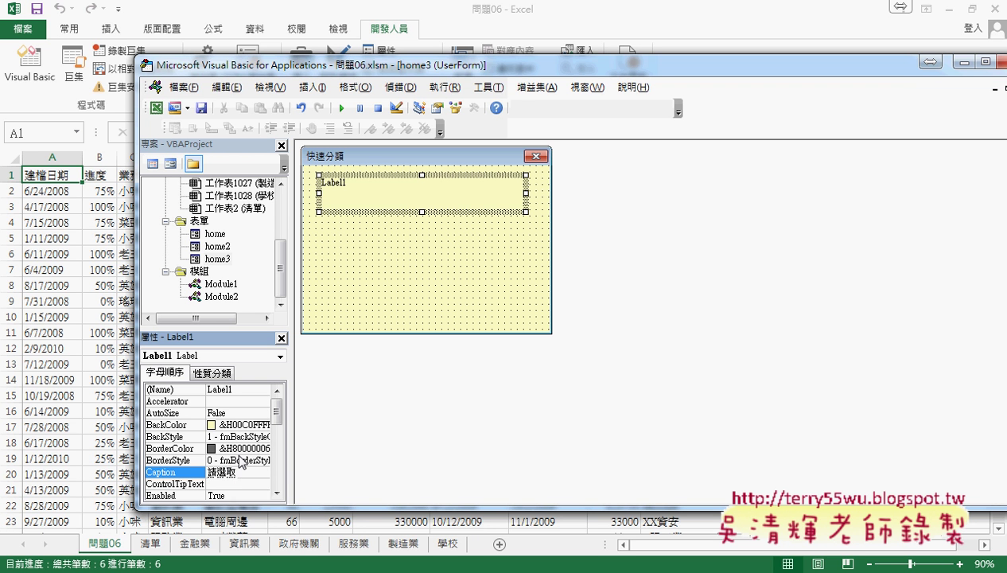
type("分類項")
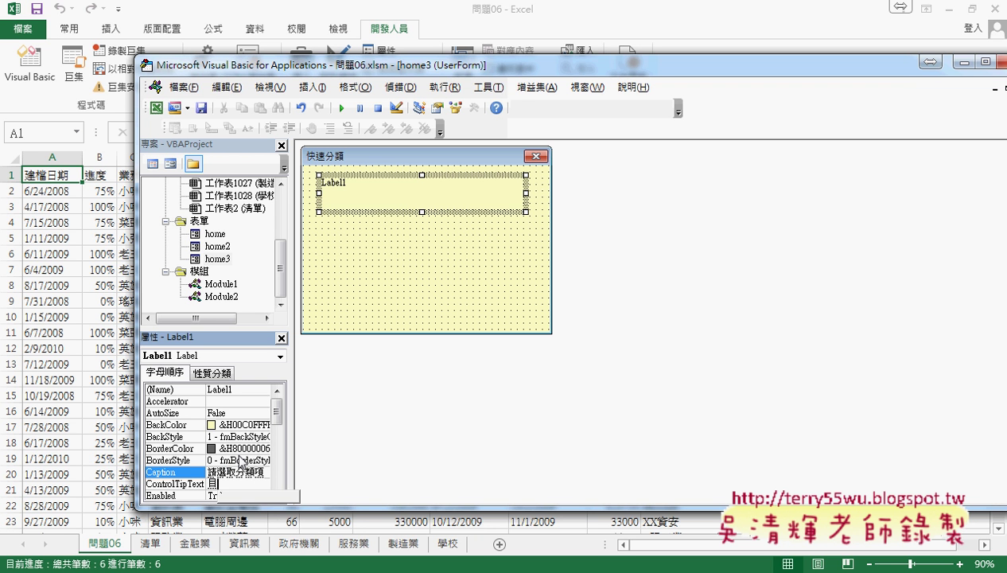
type("目：")
key("Return")
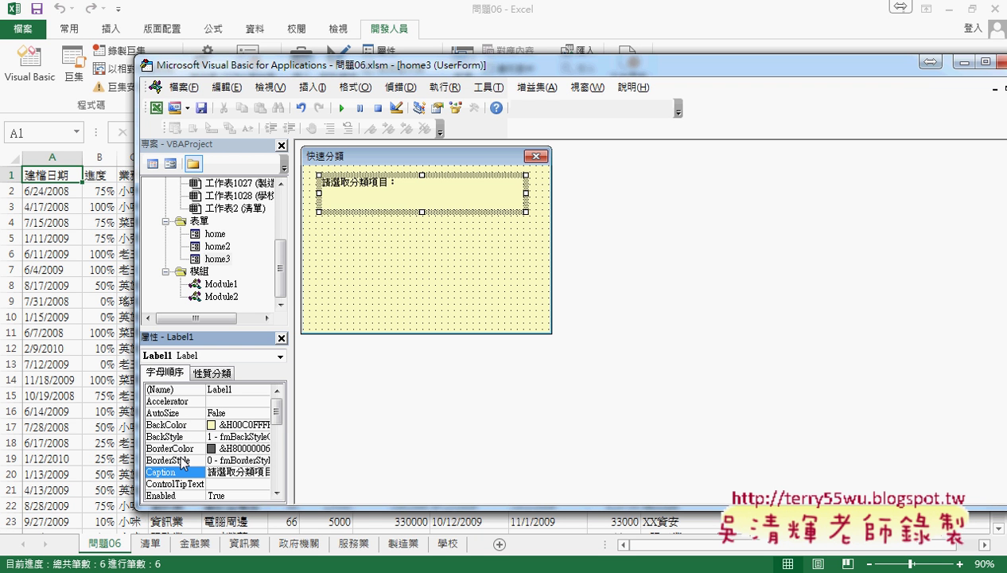
left_click_drag(280, 424, 278, 439)
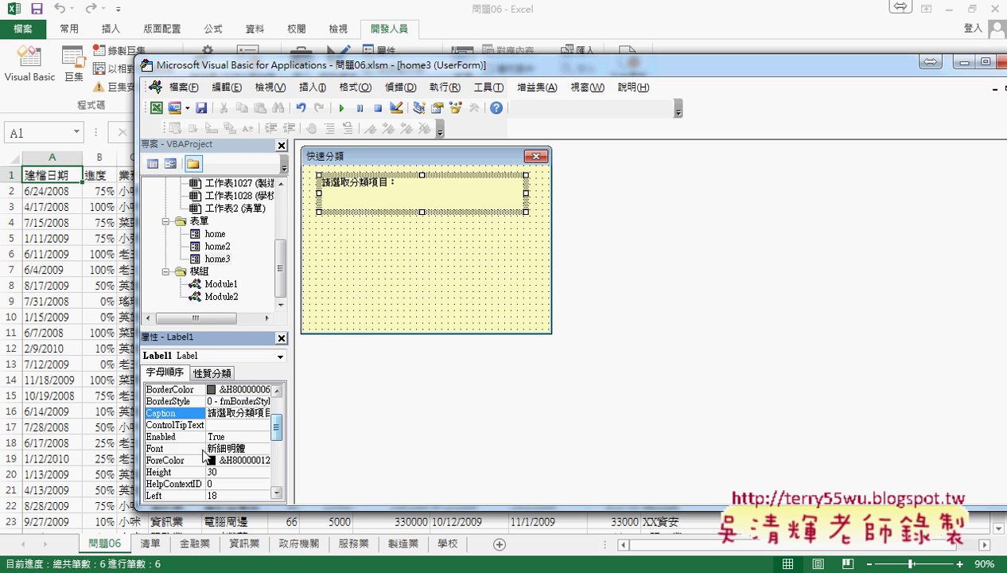
Set the 請選取分類項目： label's font size to 18
left_click(175, 449)
left_click(264, 451)
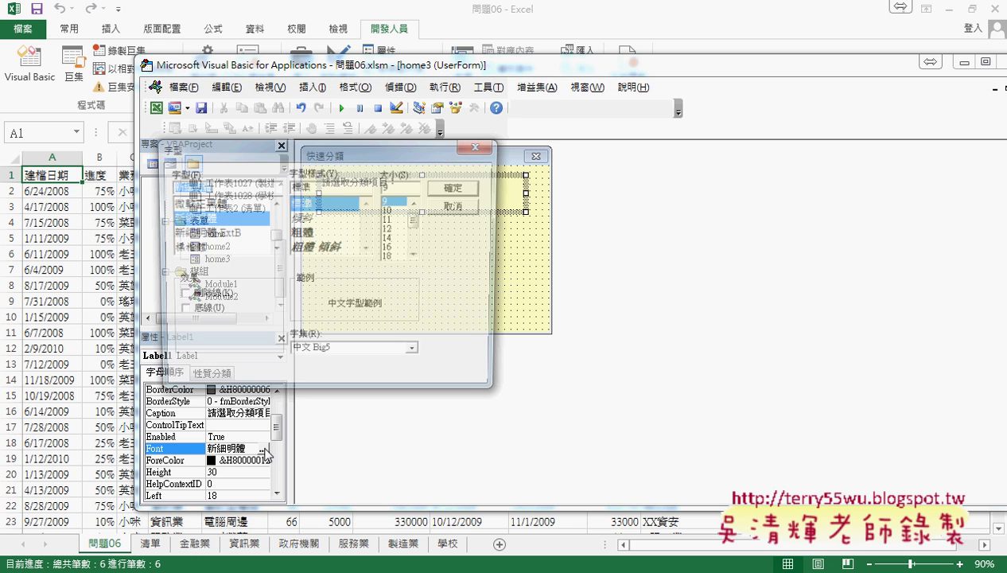
left_click(392, 257)
left_click(457, 187)
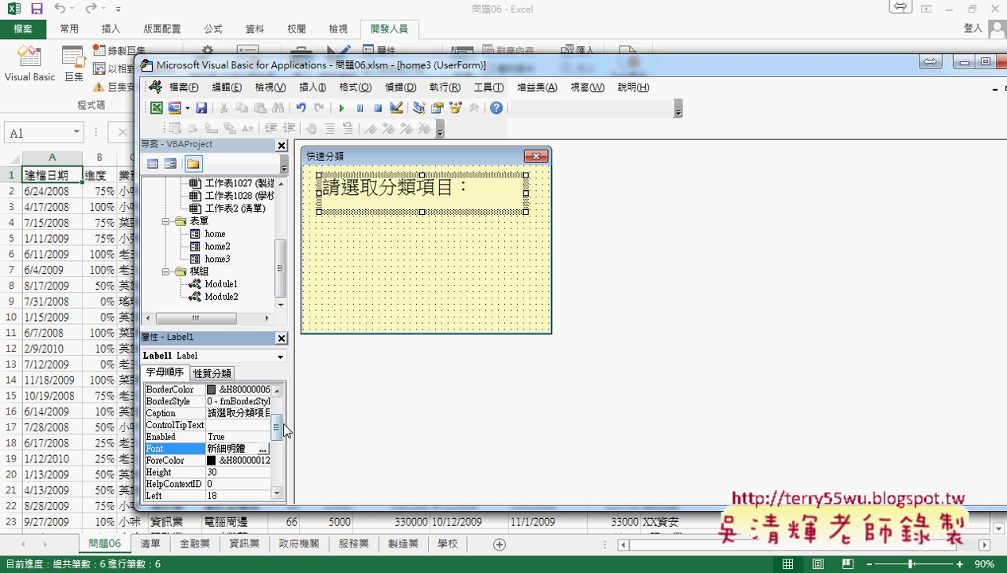
left_click_drag(278, 433, 276, 423)
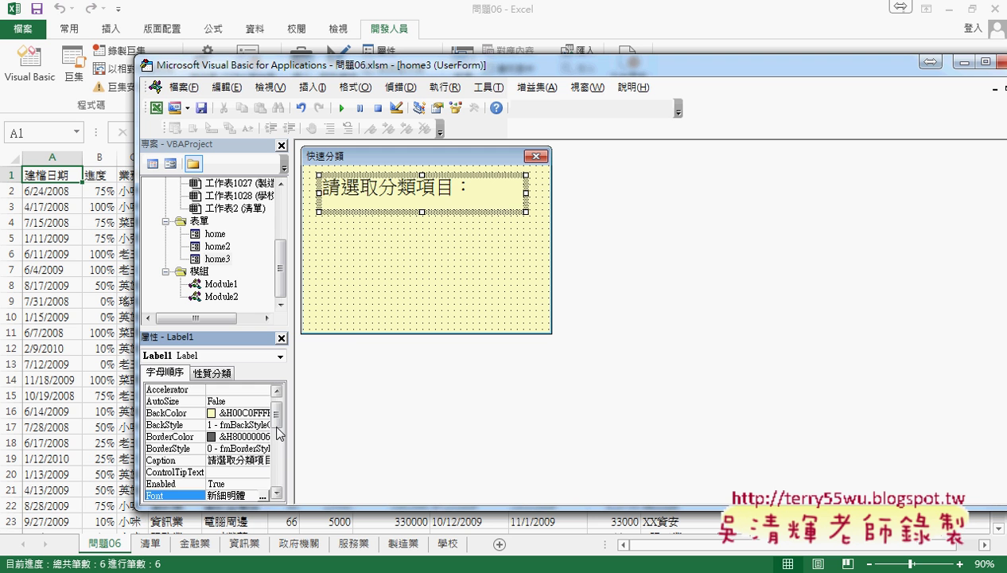
left_click_drag(277, 421, 278, 436)
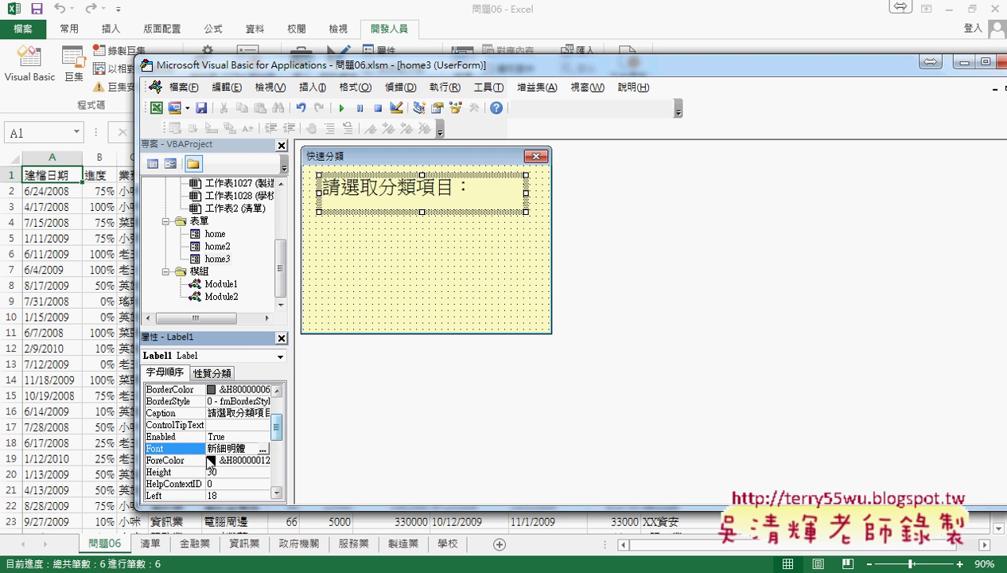
Bring up the full colour palette for the label's ForeColor
left_click(175, 460)
left_click(262, 460)
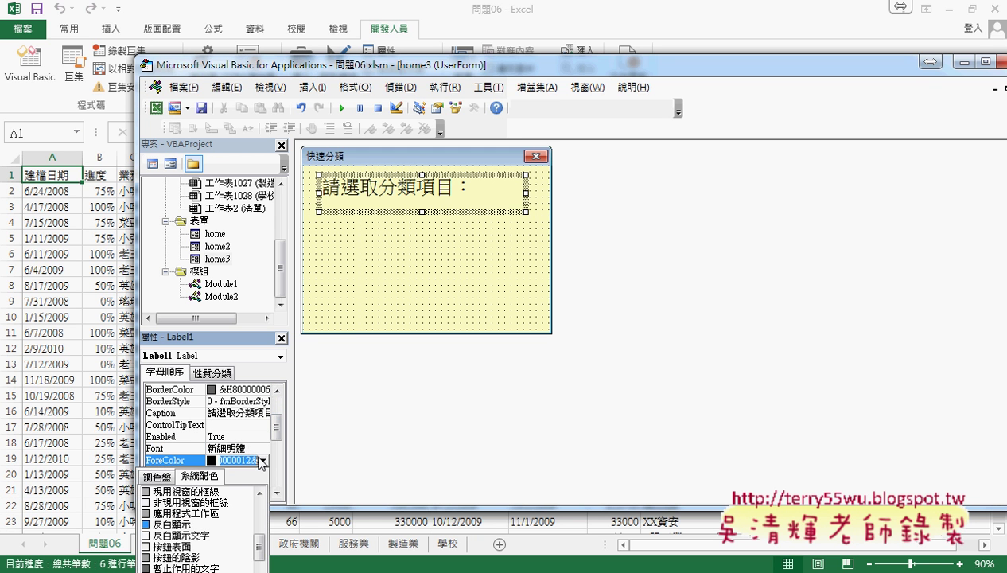
left_click(159, 475)
Make the label text red and shorten the label's height
left_click(161, 520)
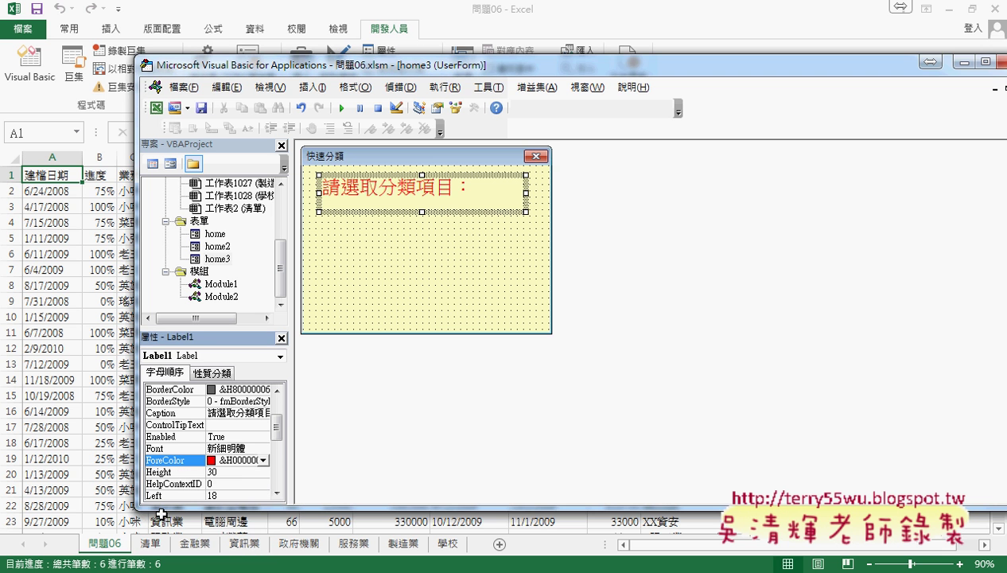
left_click(422, 205)
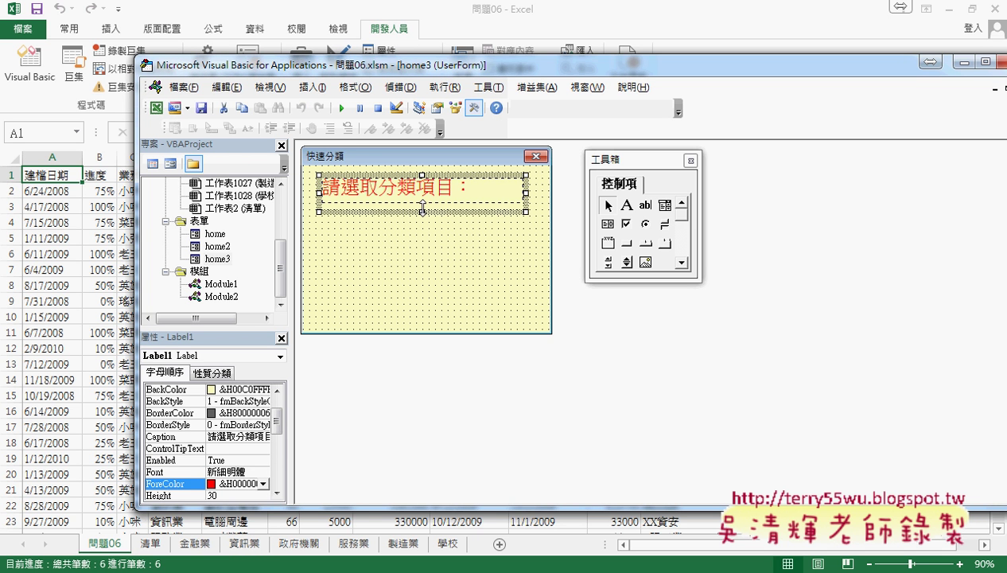
left_click_drag(422, 207, 422, 205)
left_click(432, 247)
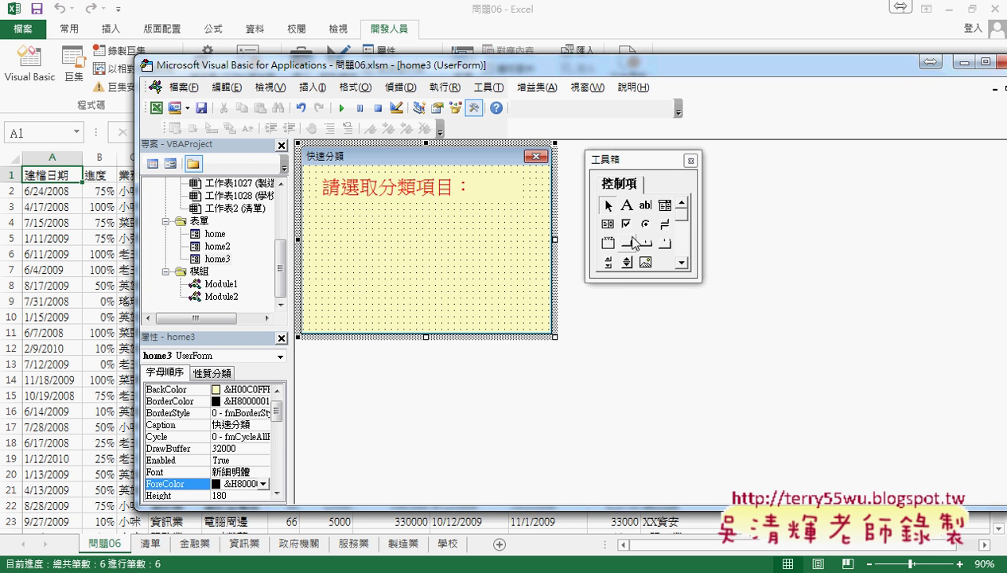
Draw a combo box under the label and a command button below it
left_click(665, 206)
left_click_drag(329, 211, 533, 240)
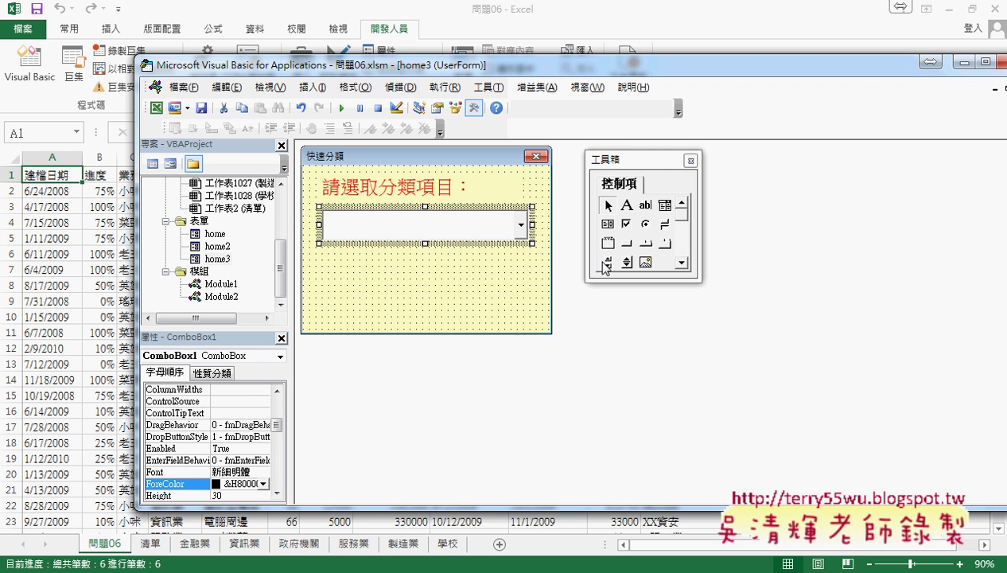
left_click(629, 248)
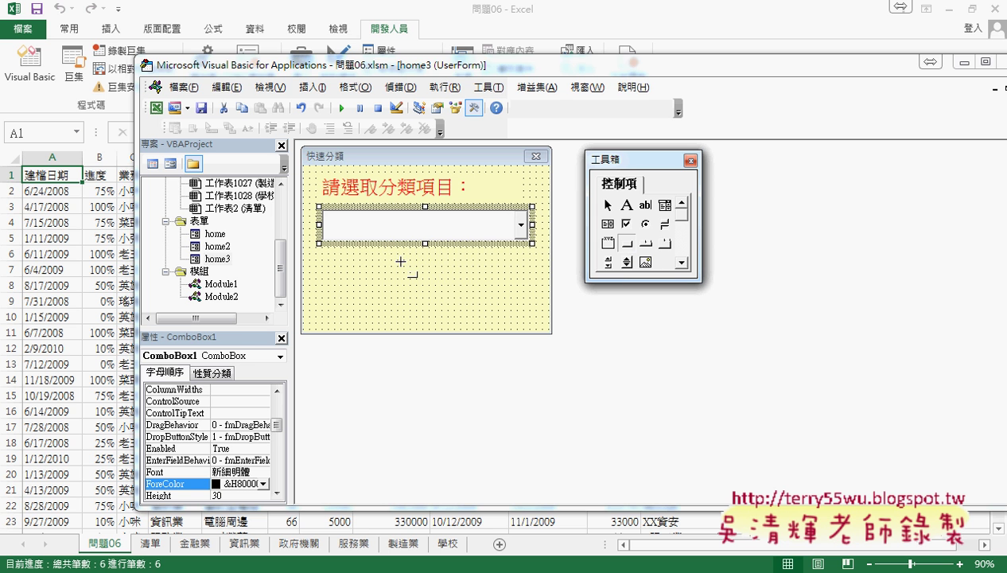
left_click_drag(398, 261, 526, 295)
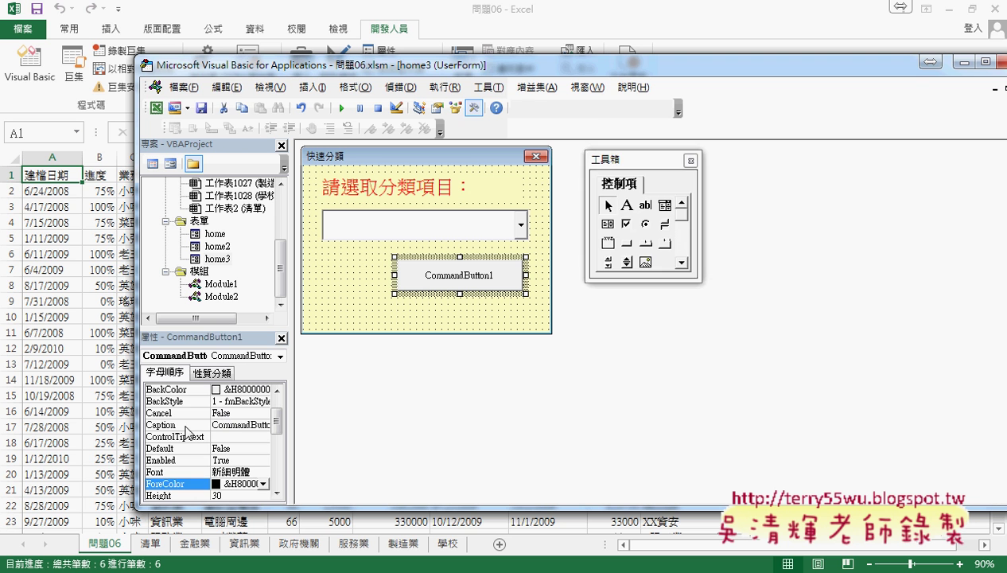
Change the CommandButton1 caption to 確定
left_click(225, 424)
double_click(215, 425)
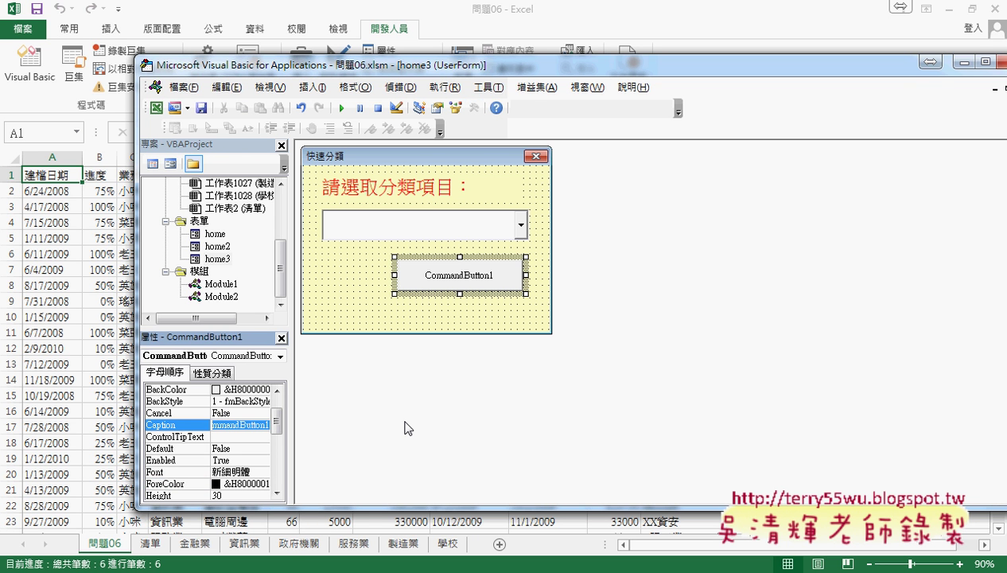
key("BackSpace")
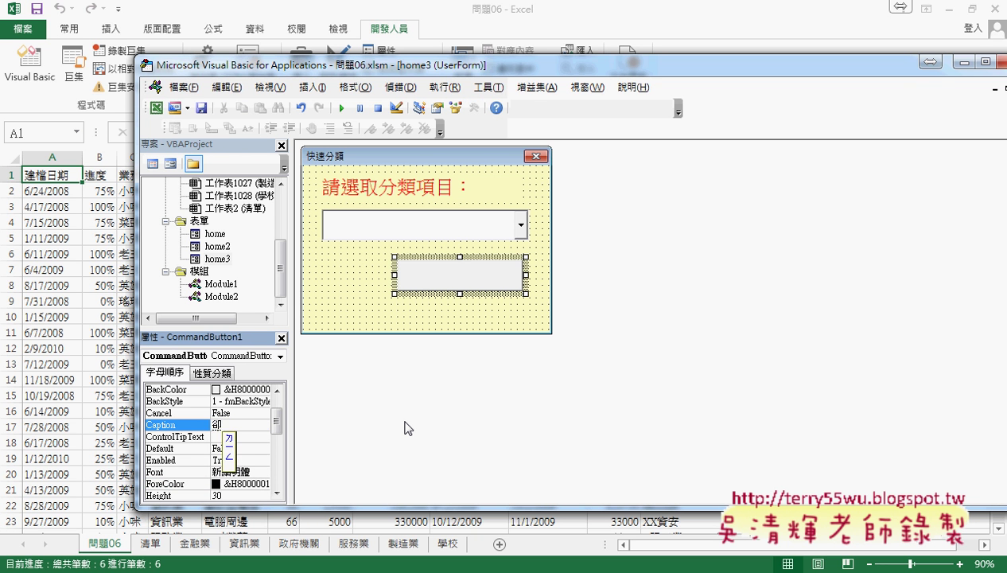
type("確定")
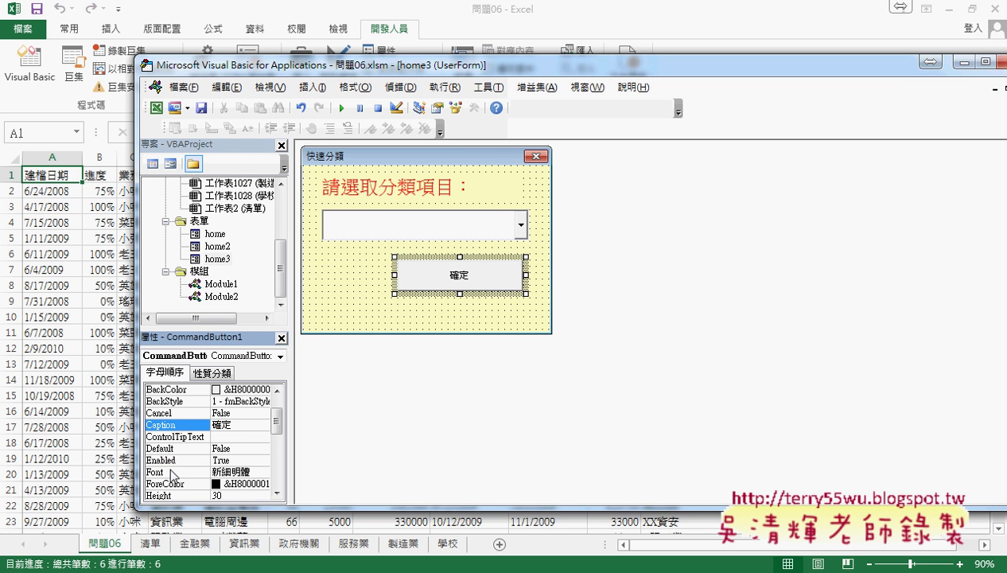
Give the 確定 caption 18-point font and red text colour
left_click(171, 472)
left_click(265, 472)
left_click(396, 256)
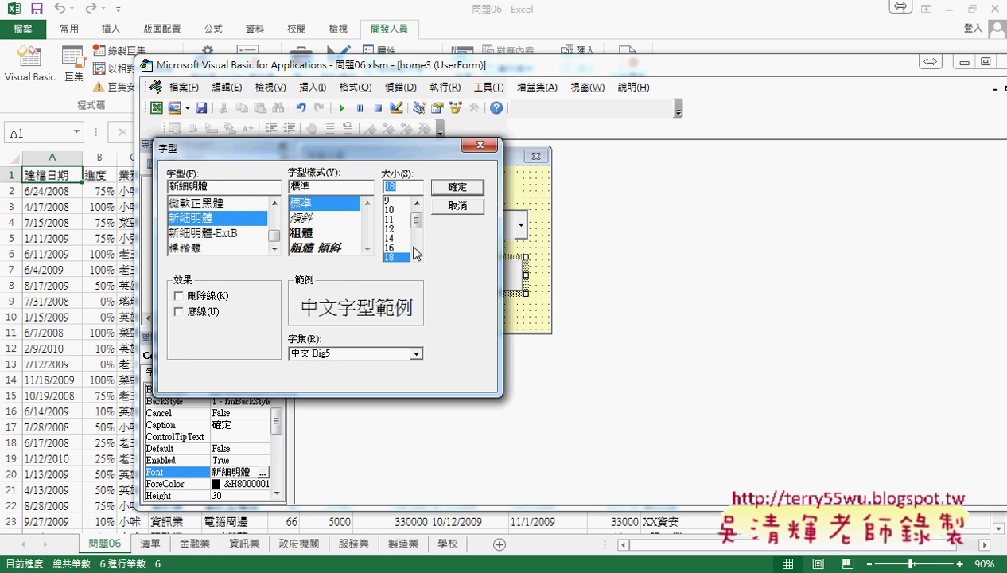
left_click(460, 185)
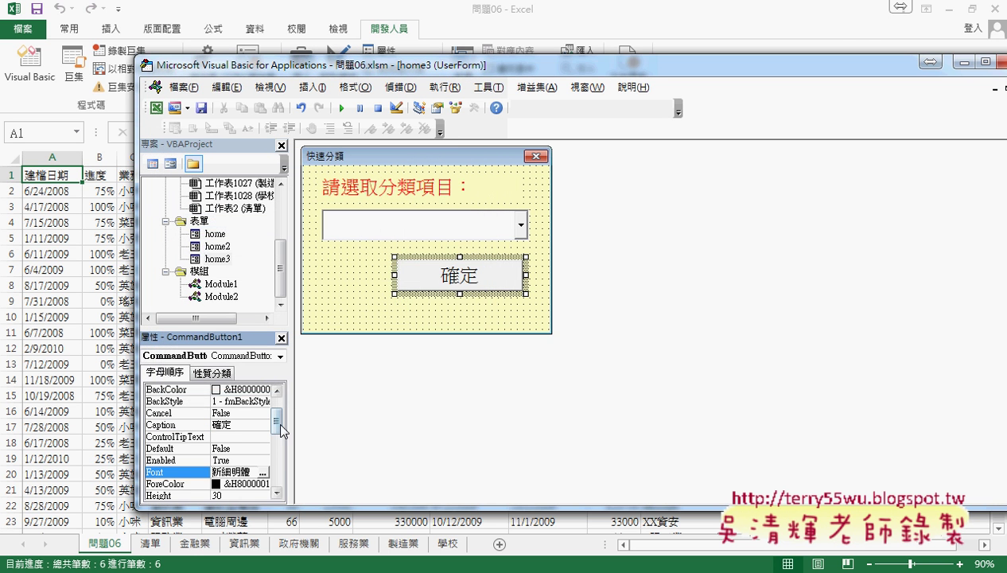
left_click(248, 483)
left_click(263, 483)
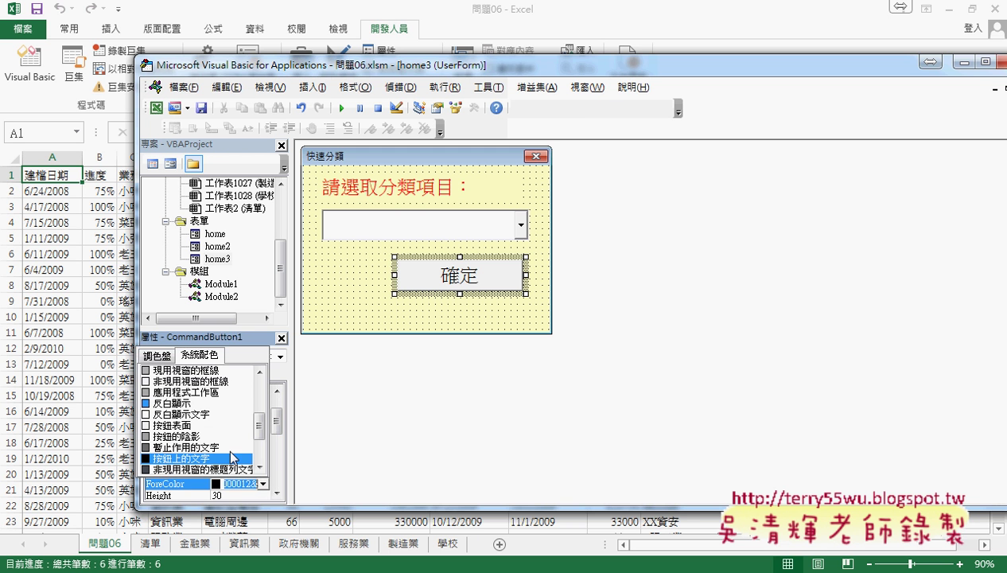
left_click(158, 355)
left_click(173, 406)
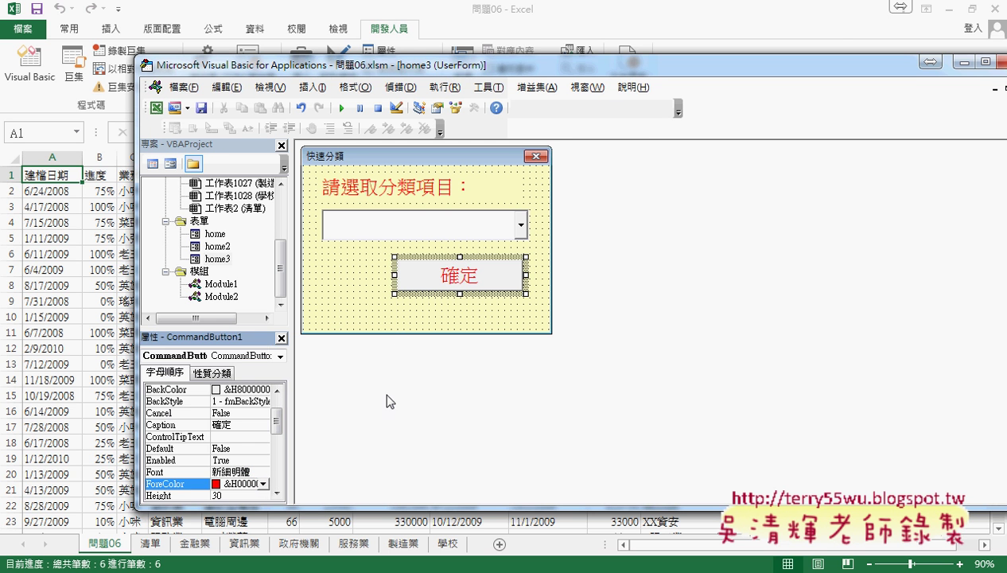
Shorten the form to 159.75 high by raising its bottom edge
left_click(398, 326)
left_click_drag(426, 337, 426, 316)
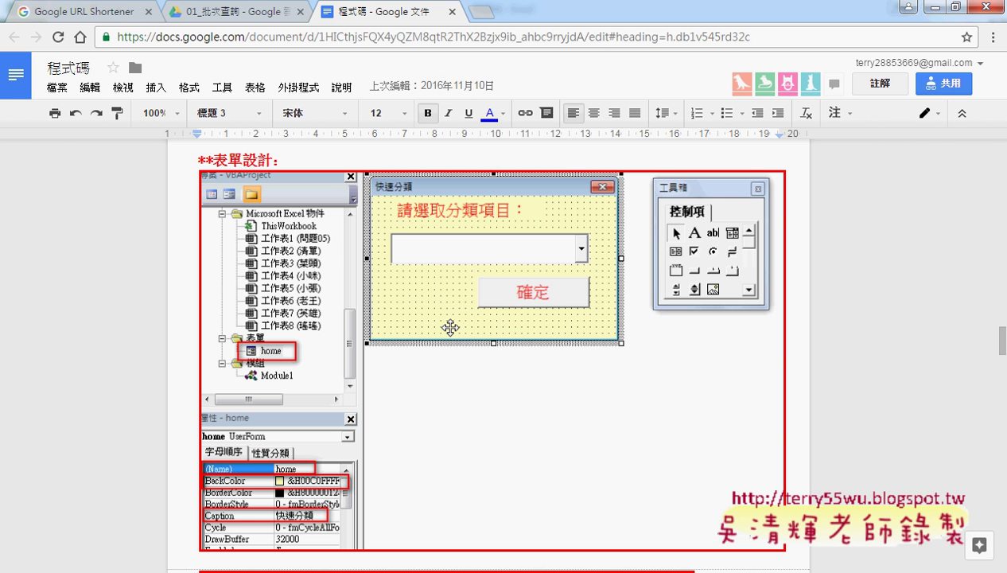
left_click(939, 8)
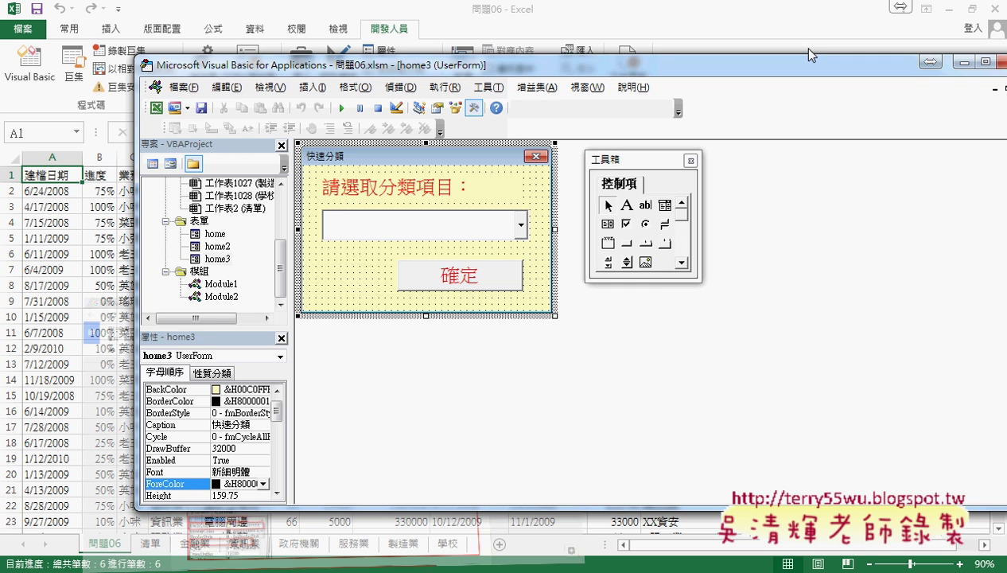
Test-run the 快速分類 form, check its combo box list, then close it
left_click(339, 109)
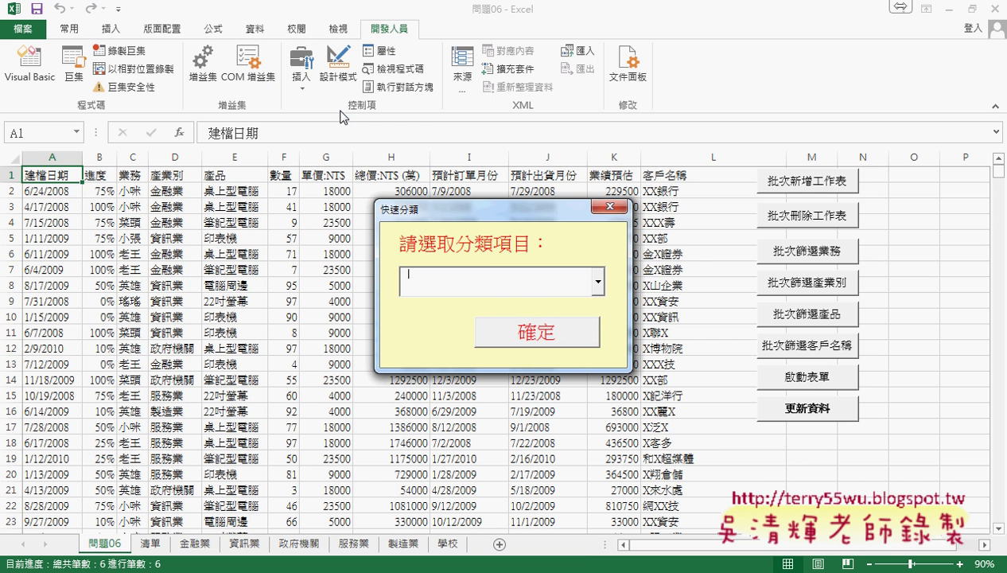
left_click(598, 282)
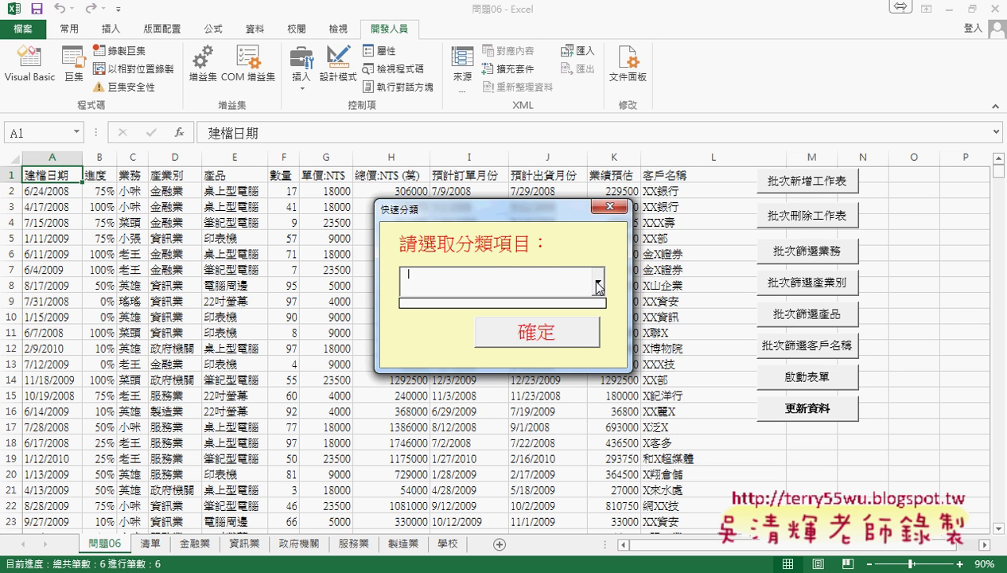
left_click(609, 207)
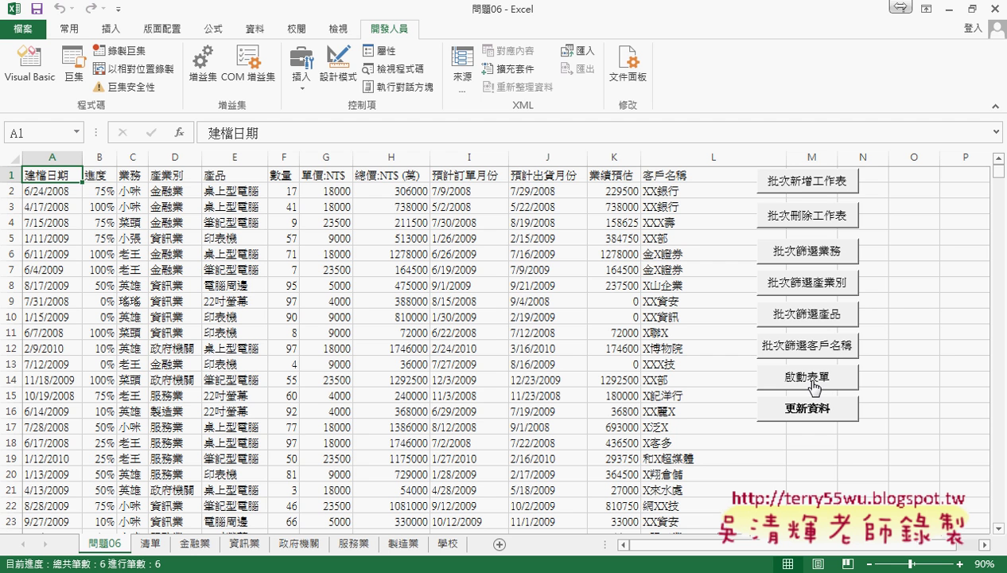
Try the 啟動表單 button, close the form, and open Module1's code
left_click(818, 384)
left_click(602, 196)
left_click(29, 65)
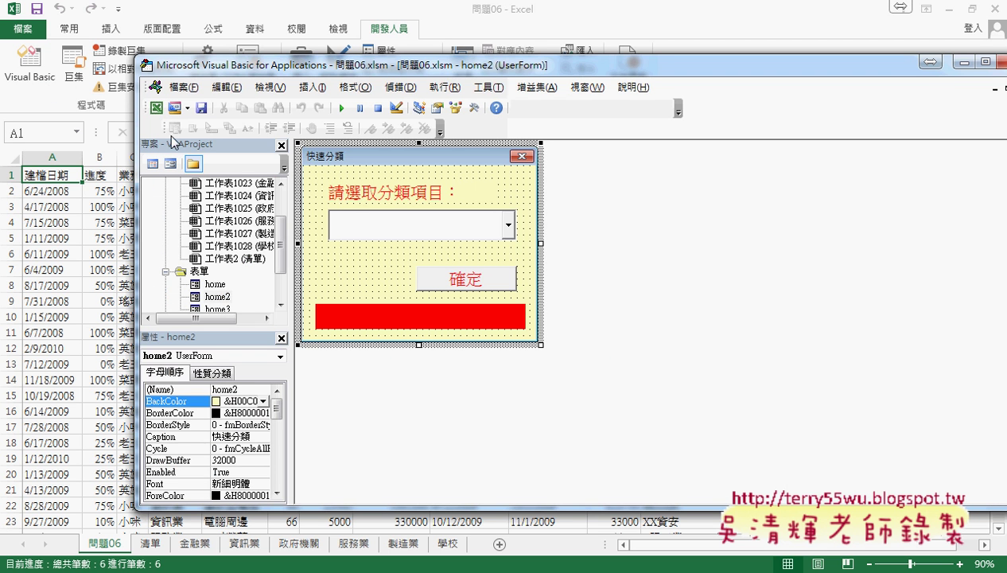
left_click(216, 296)
scroll(240, 301, "down", 1)
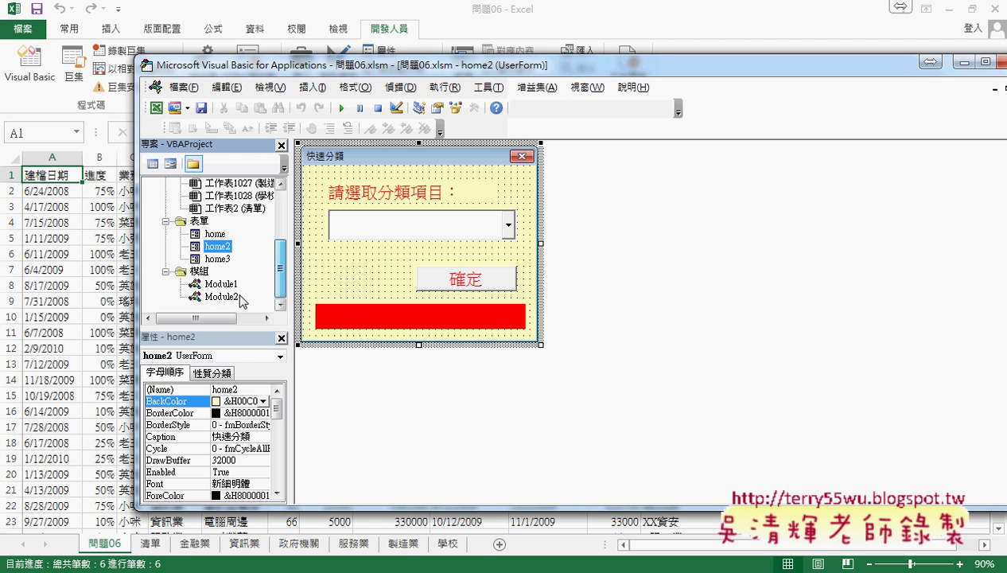
double_click(229, 284)
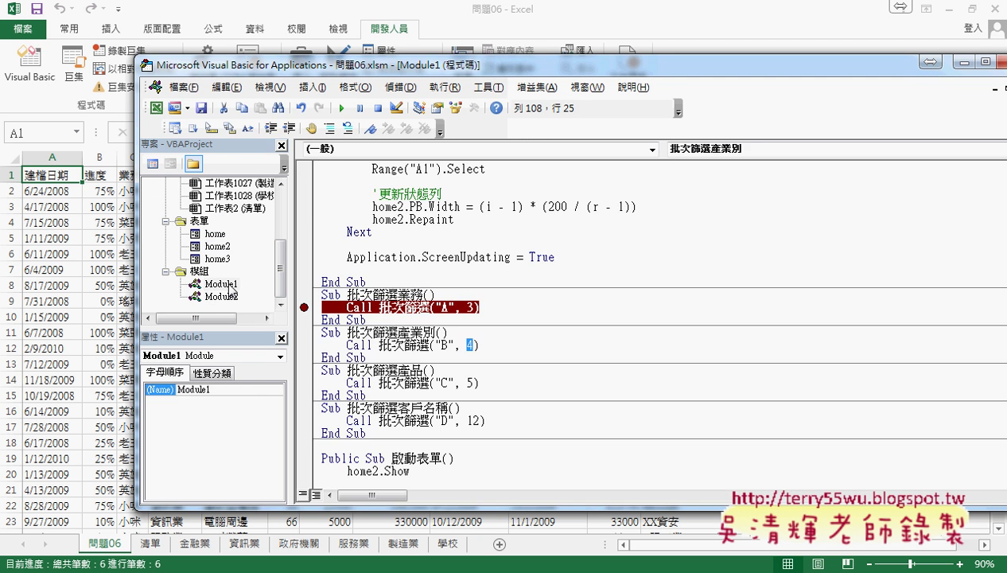
Change home2.Show to home3.Show in Sub 啟動表單 and return to the worksheet
scroll(493, 366, "down", 1)
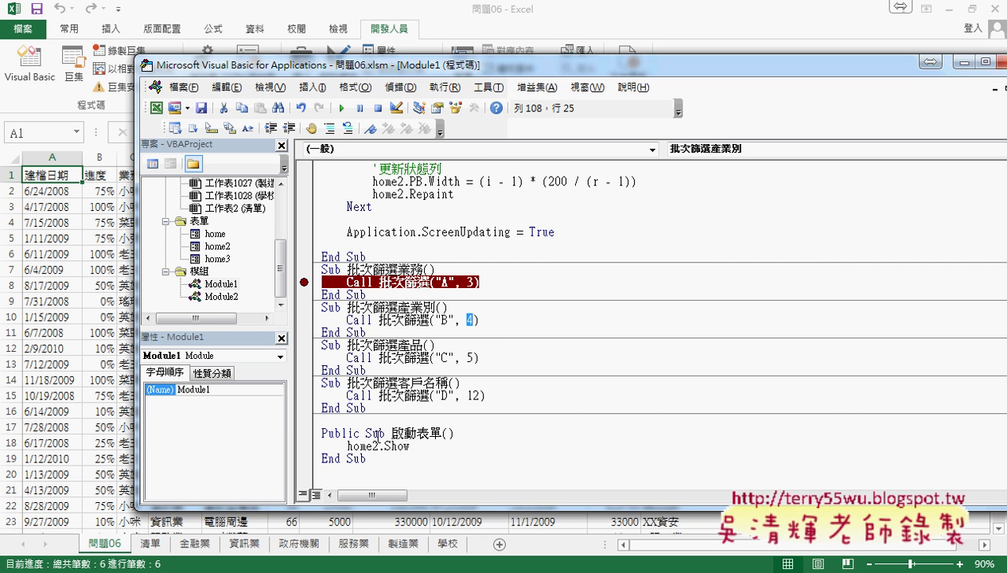
left_click_drag(391, 433, 440, 436)
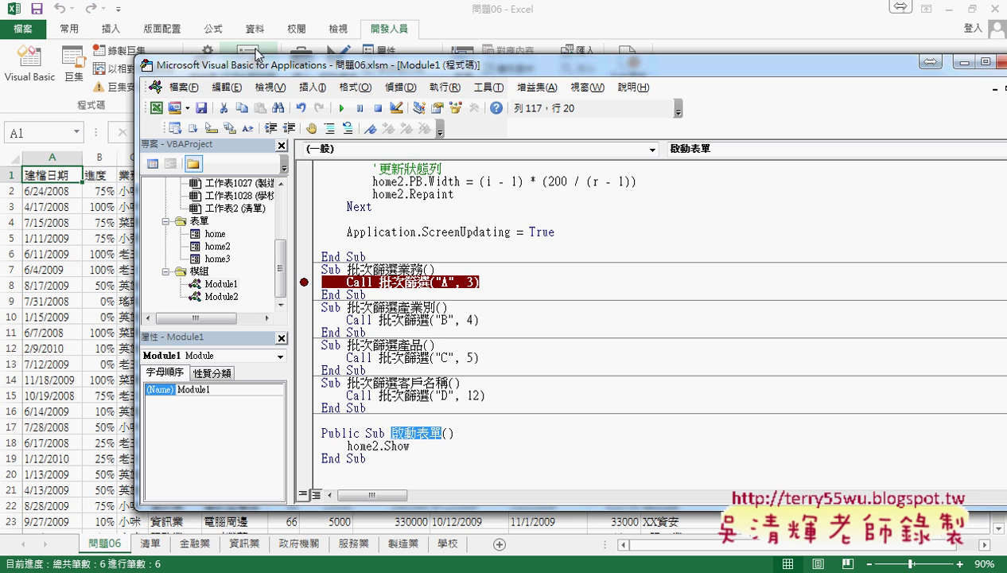
left_click(311, 87)
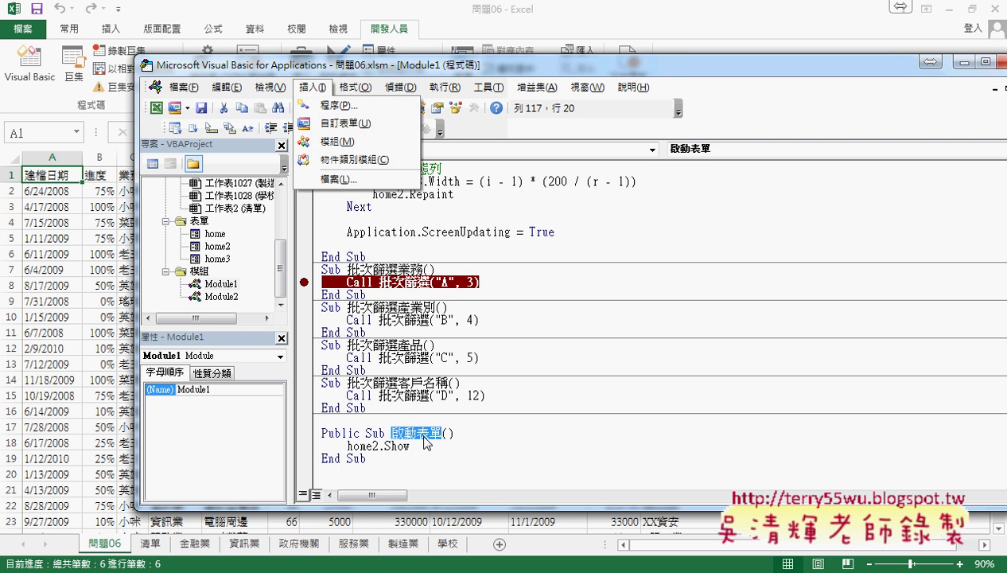
left_click(360, 447)
left_click_drag(410, 446, 373, 451)
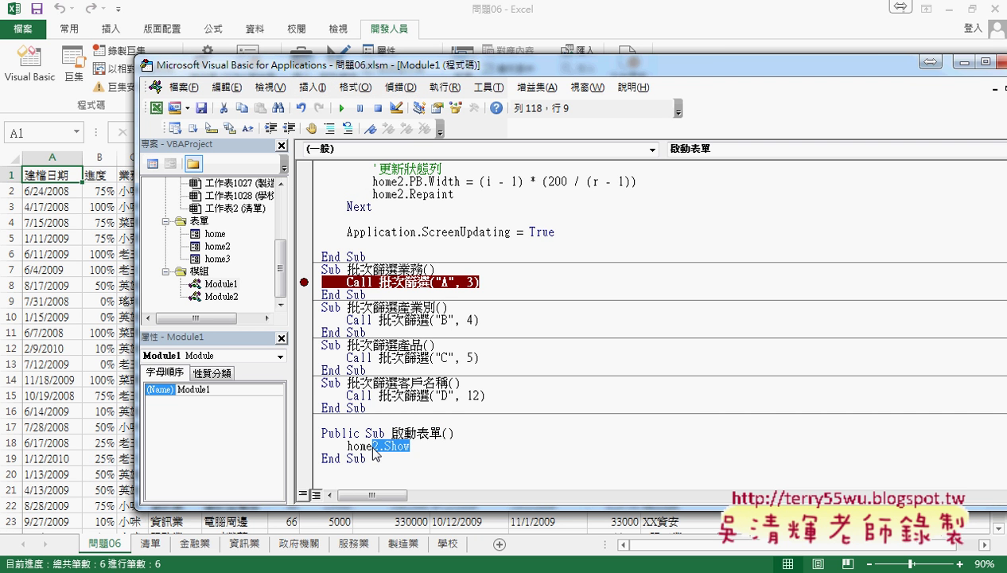
type("3.")
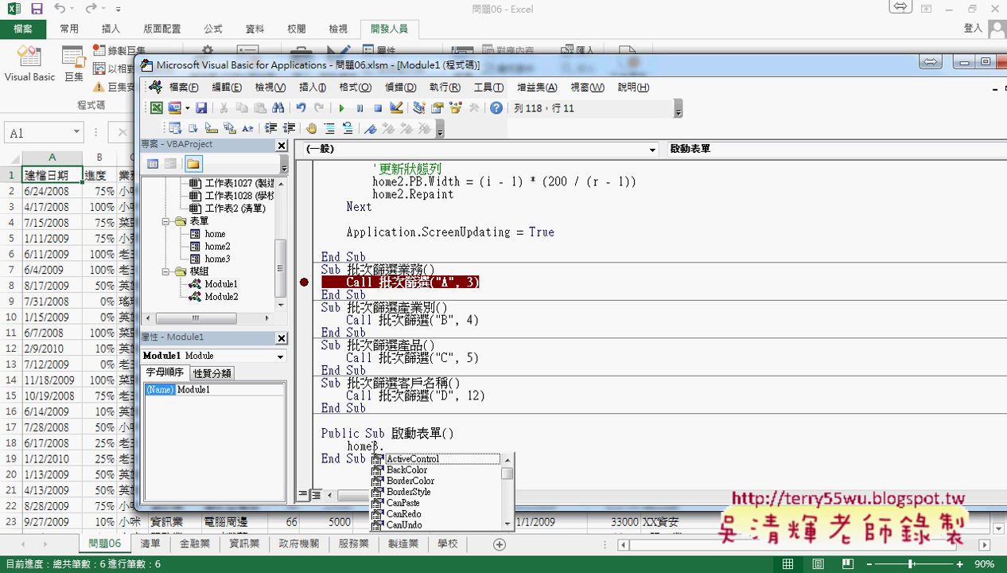
type("c")
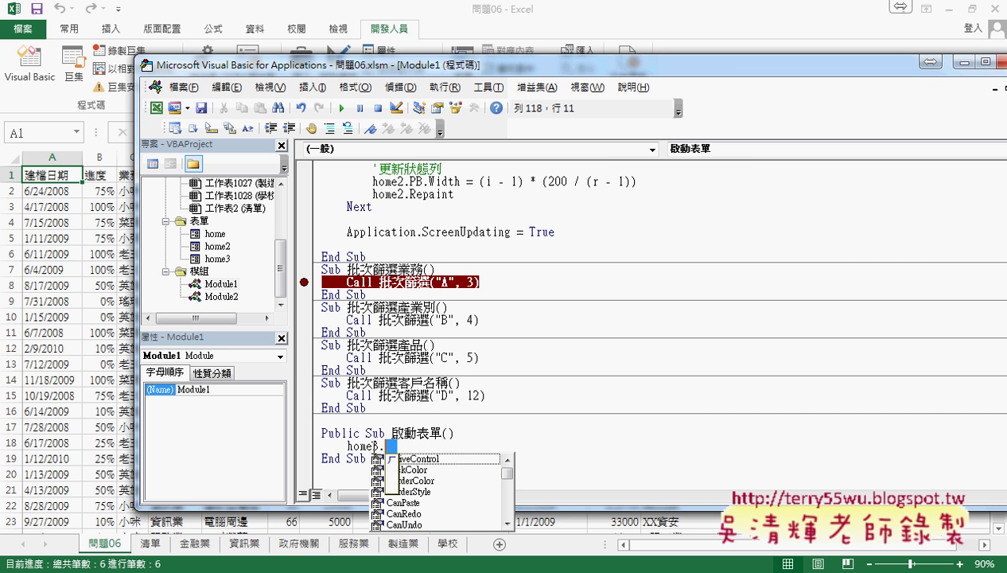
key("BackSpace")
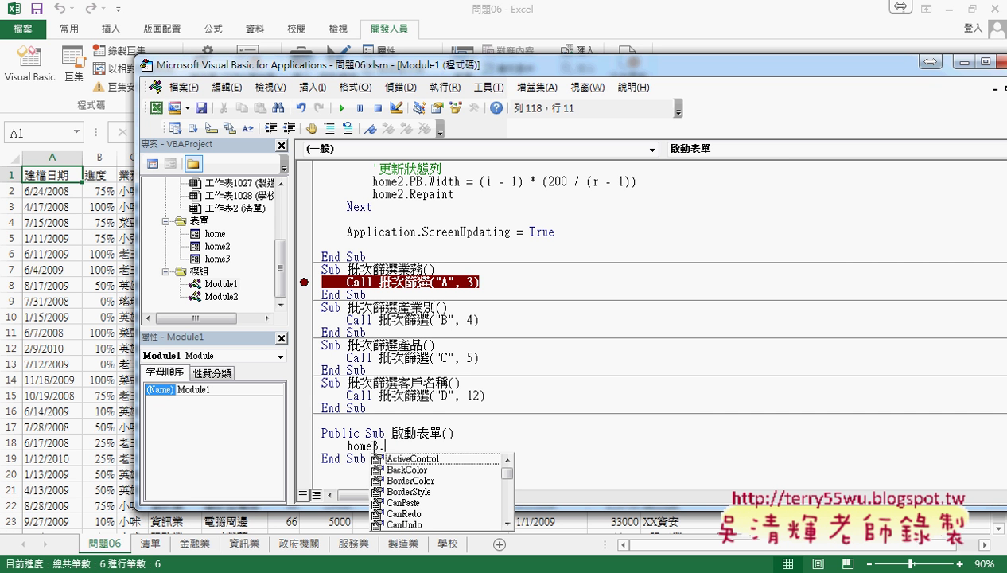
type("show")
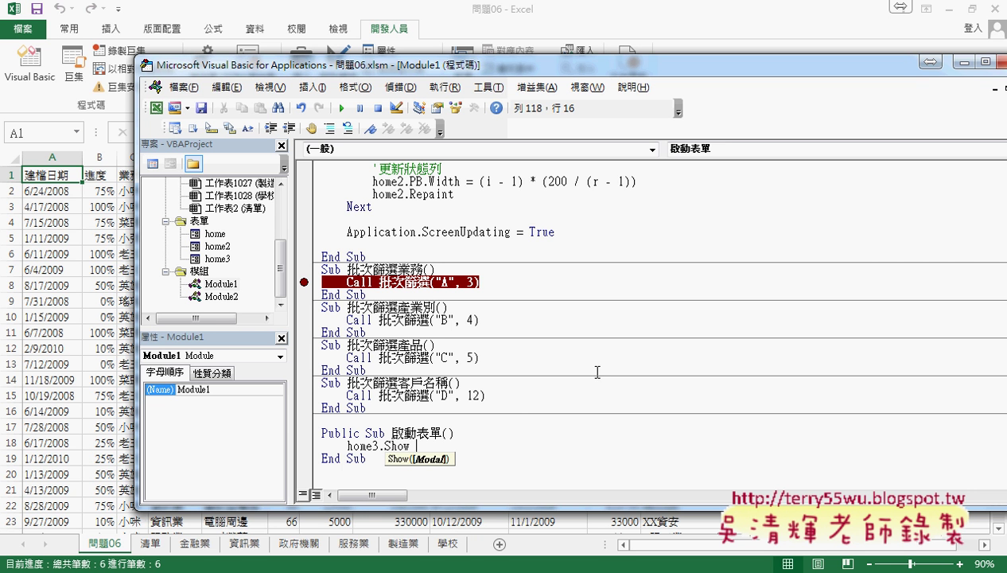
key("alt+F11")
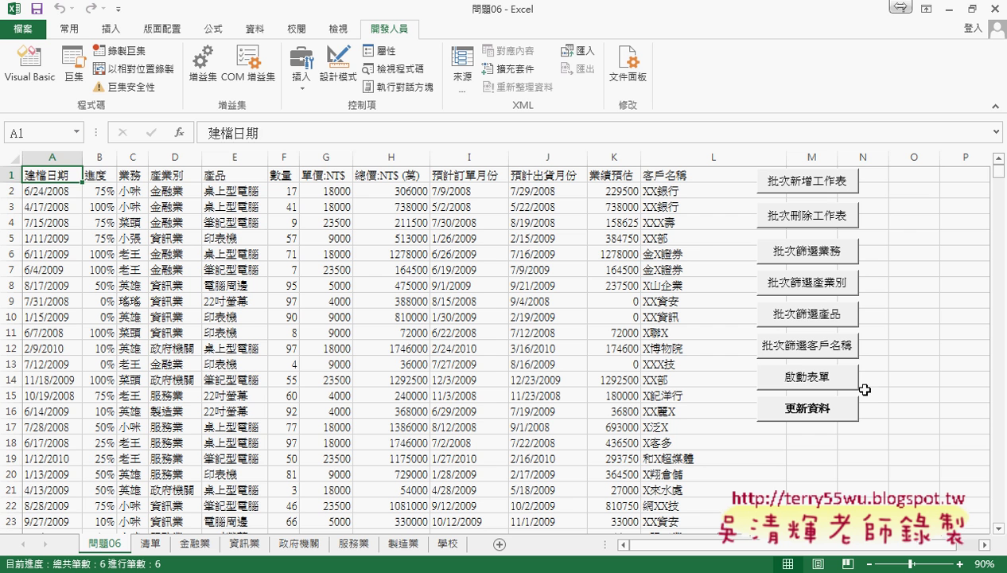
left_click(870, 455)
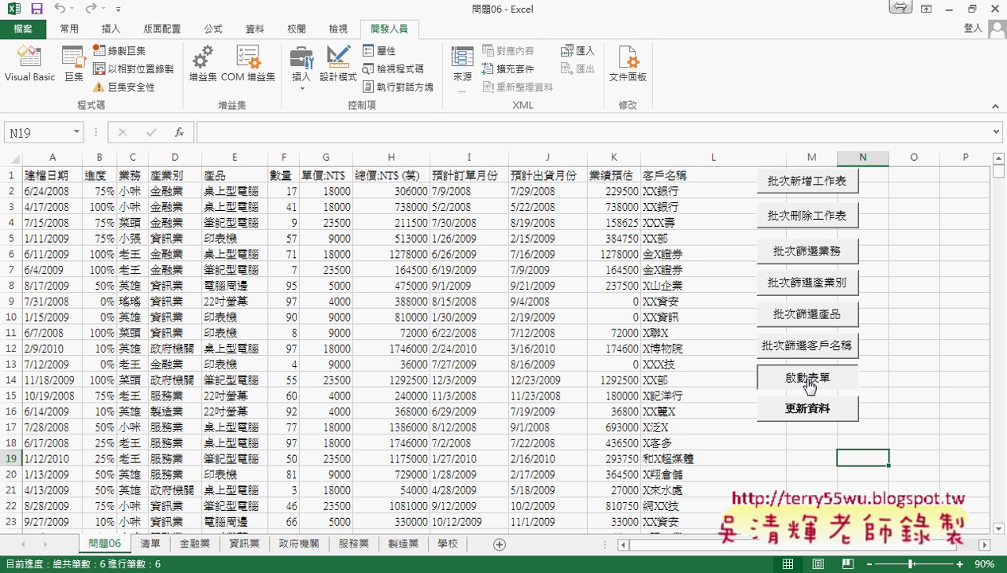
left_click(808, 385)
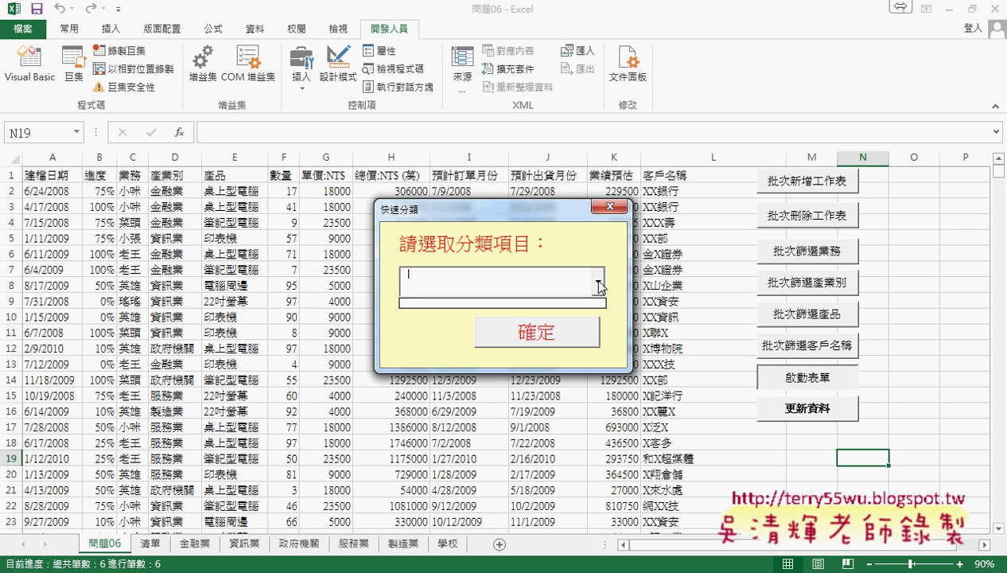
left_click(603, 207)
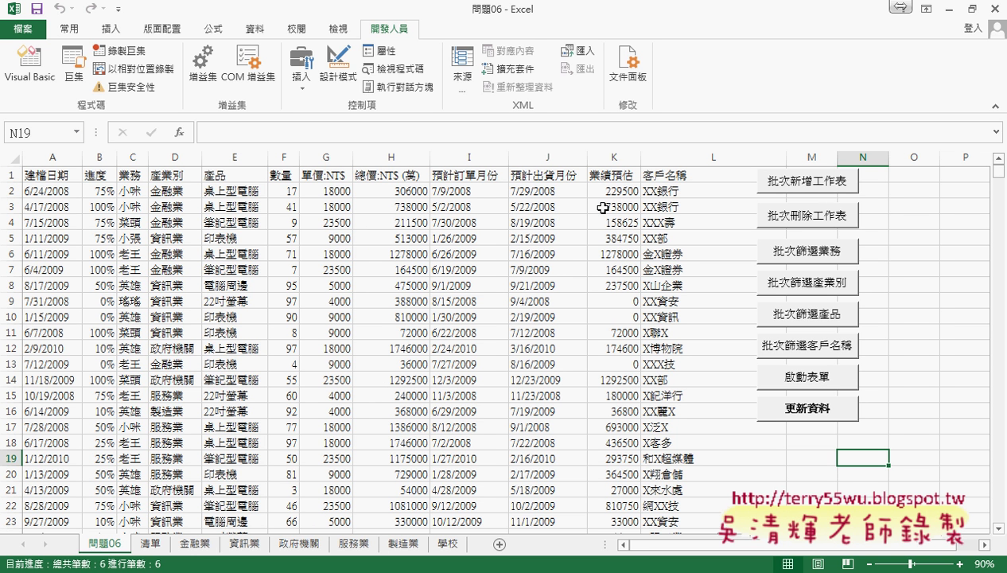